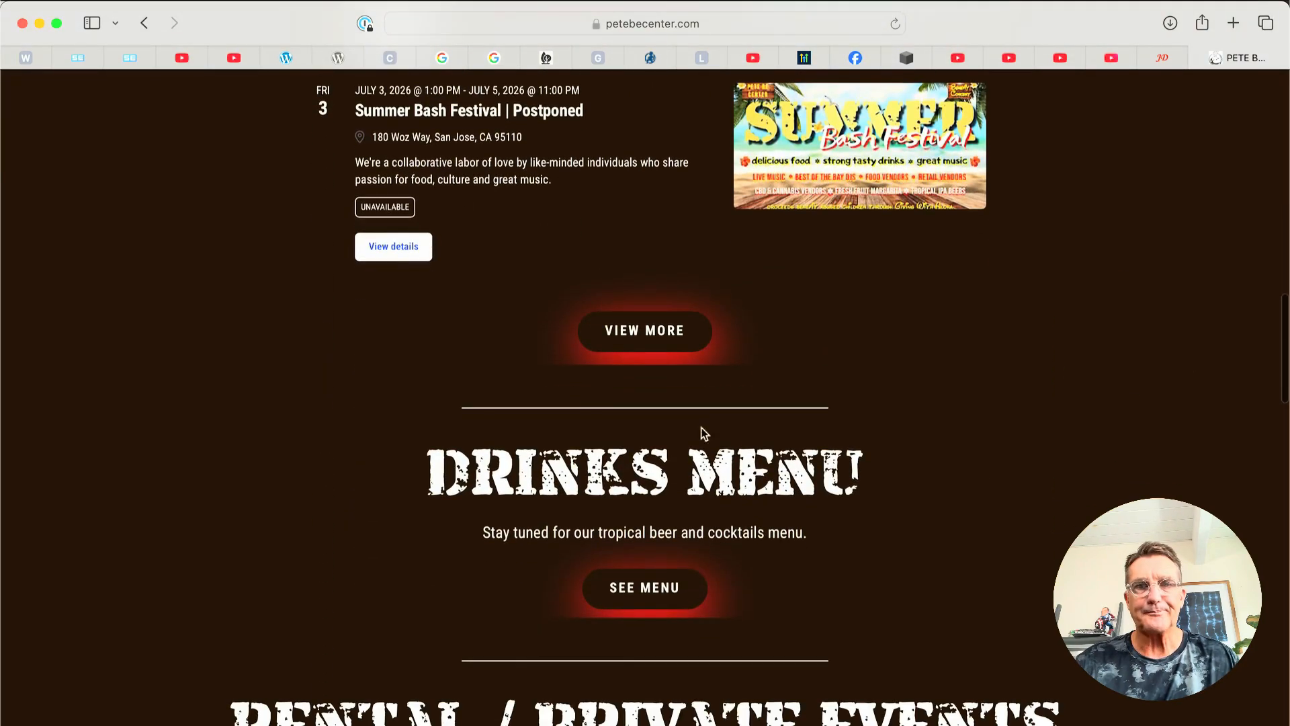
- Examine the heading fonts on the Pete Be Center home page, from the hero banner to the Upcoming Shows and Drinks Menu sections
scroll(620, 695, "up", 15)
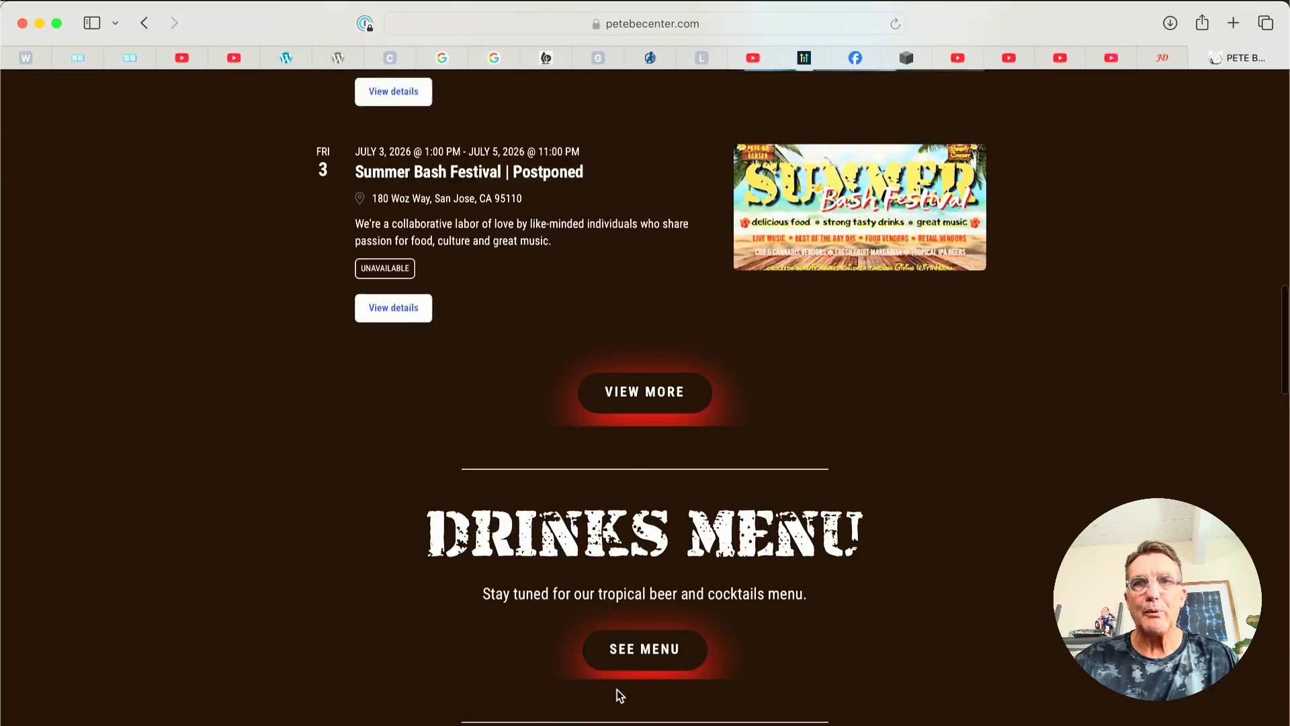
scroll(615, 692, "up", 5)
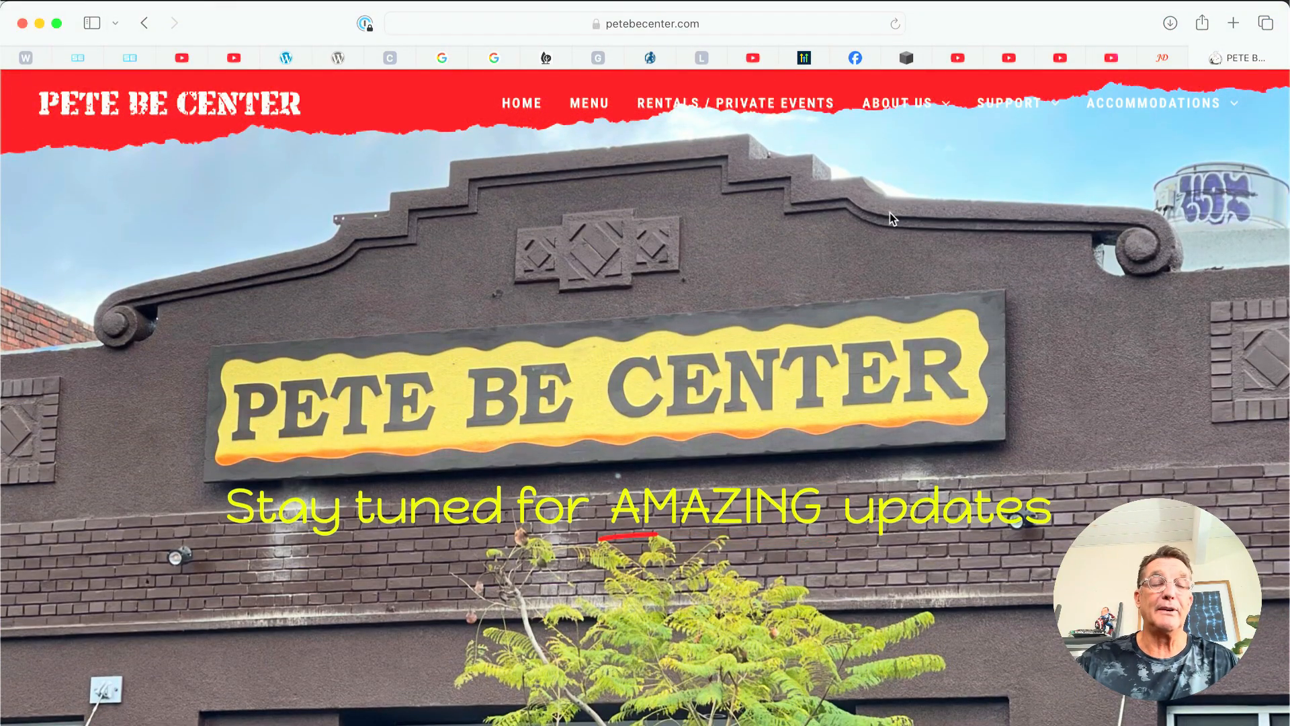
scroll(647, 335, "down", 10)
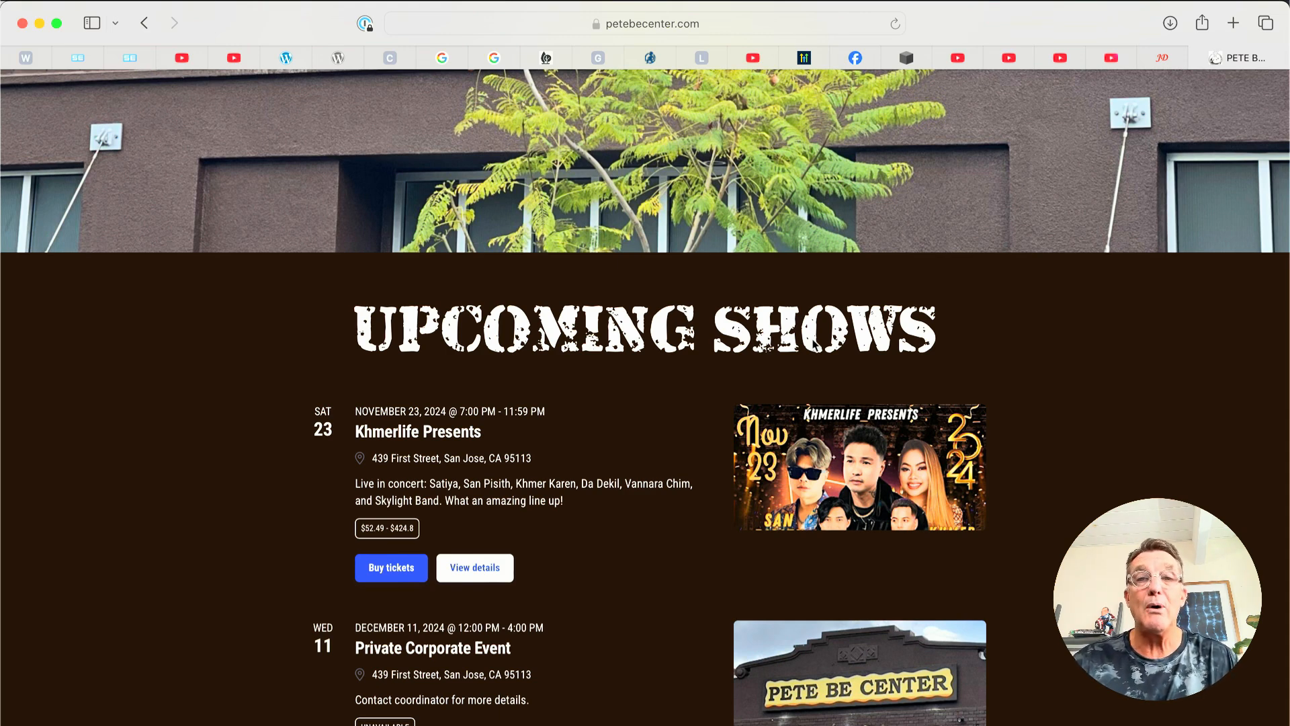
scroll(813, 344, "up", 6)
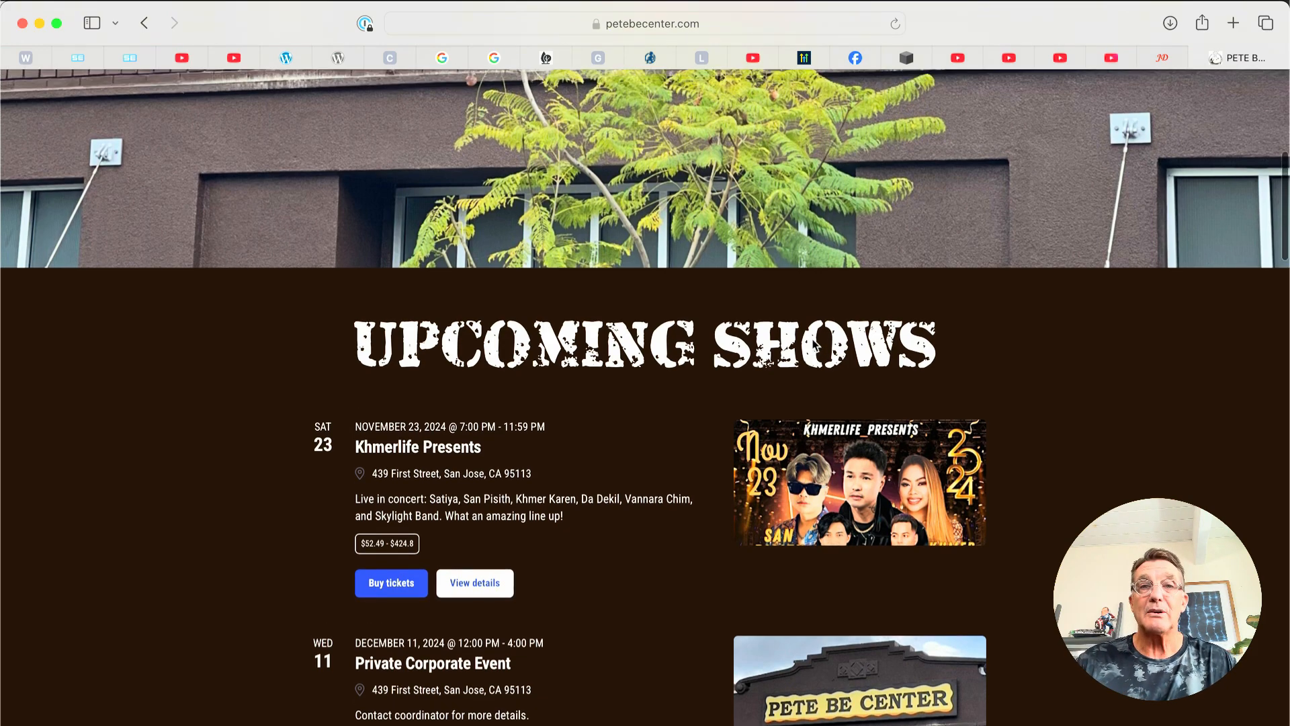
scroll(813, 344, "up", 2)
scroll(814, 344, "down", 8)
scroll(816, 345, "down", 3)
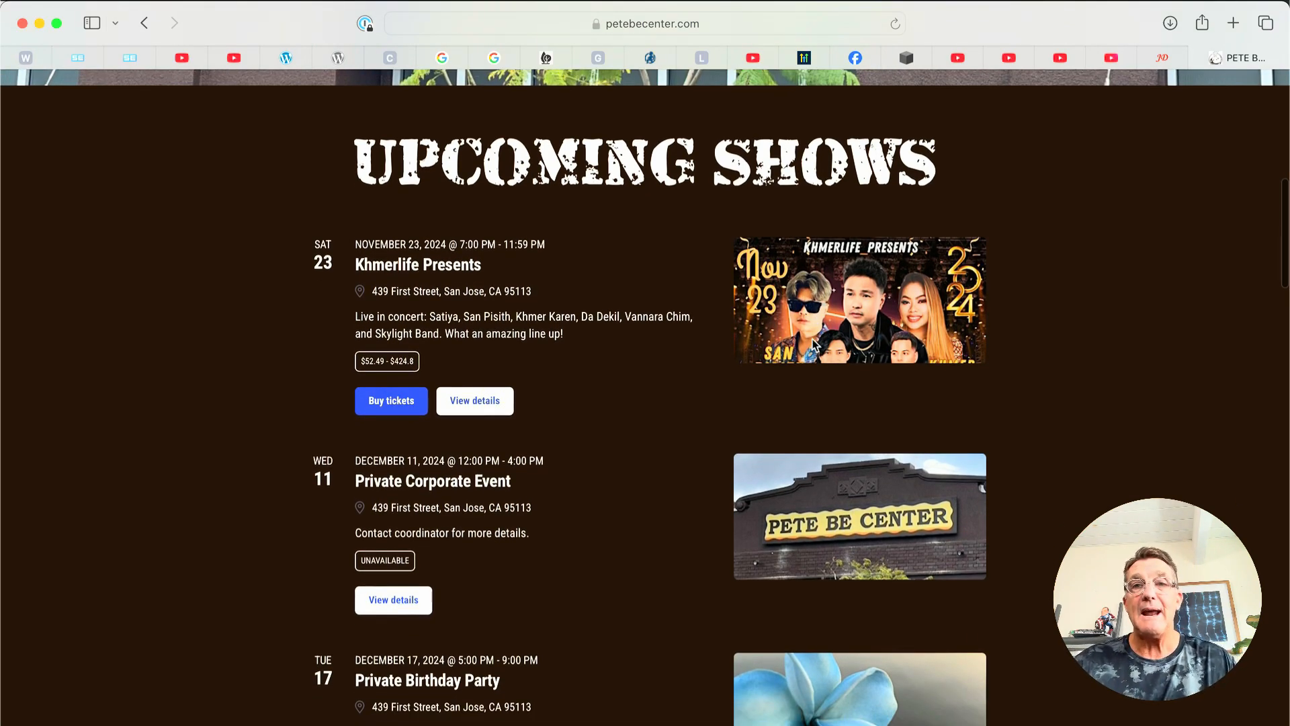
scroll(815, 344, "up", 1)
scroll(815, 344, "up", 10)
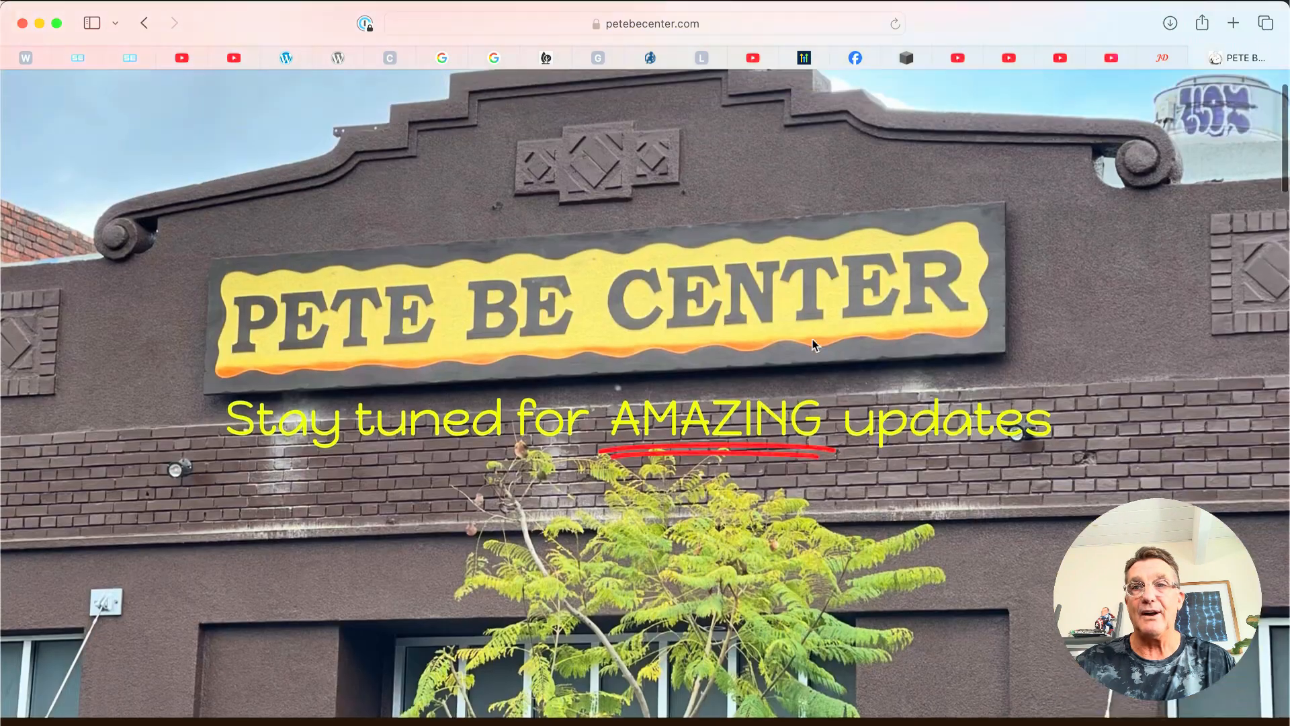
- Go to the DaFont website and search for the font armalite
left_click(964, 58)
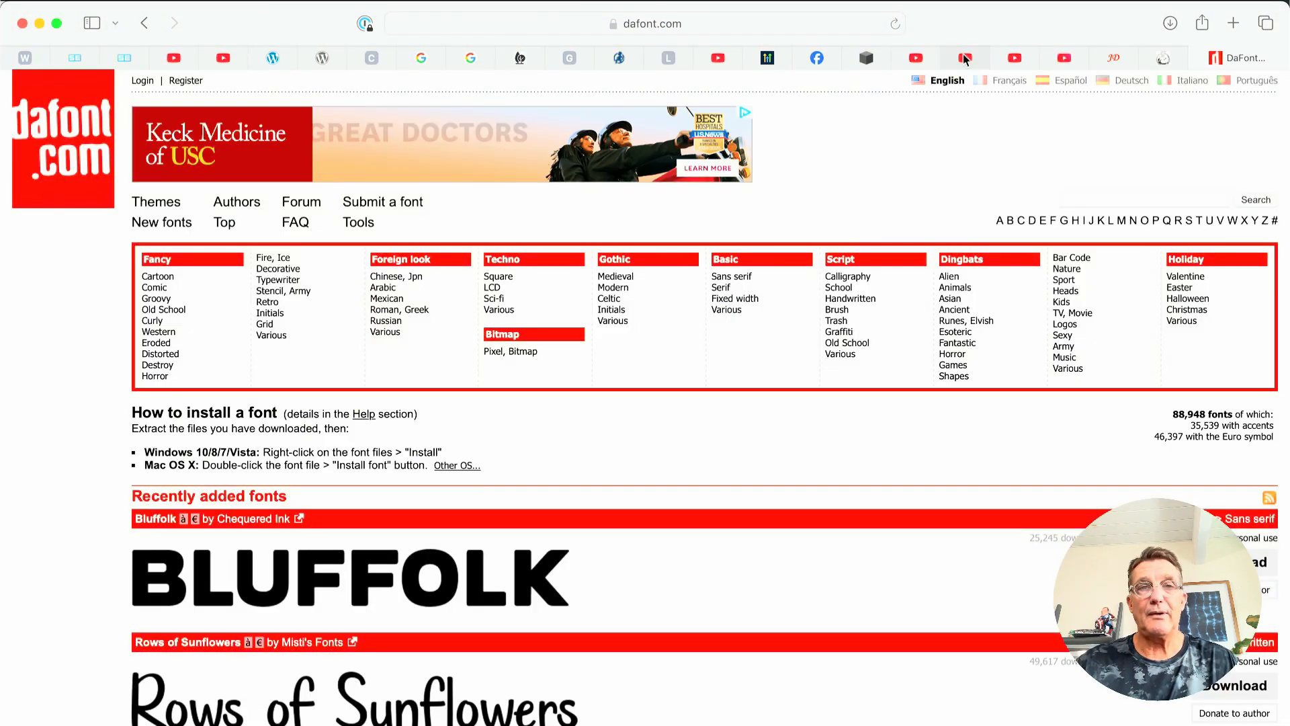
left_click(1083, 202)
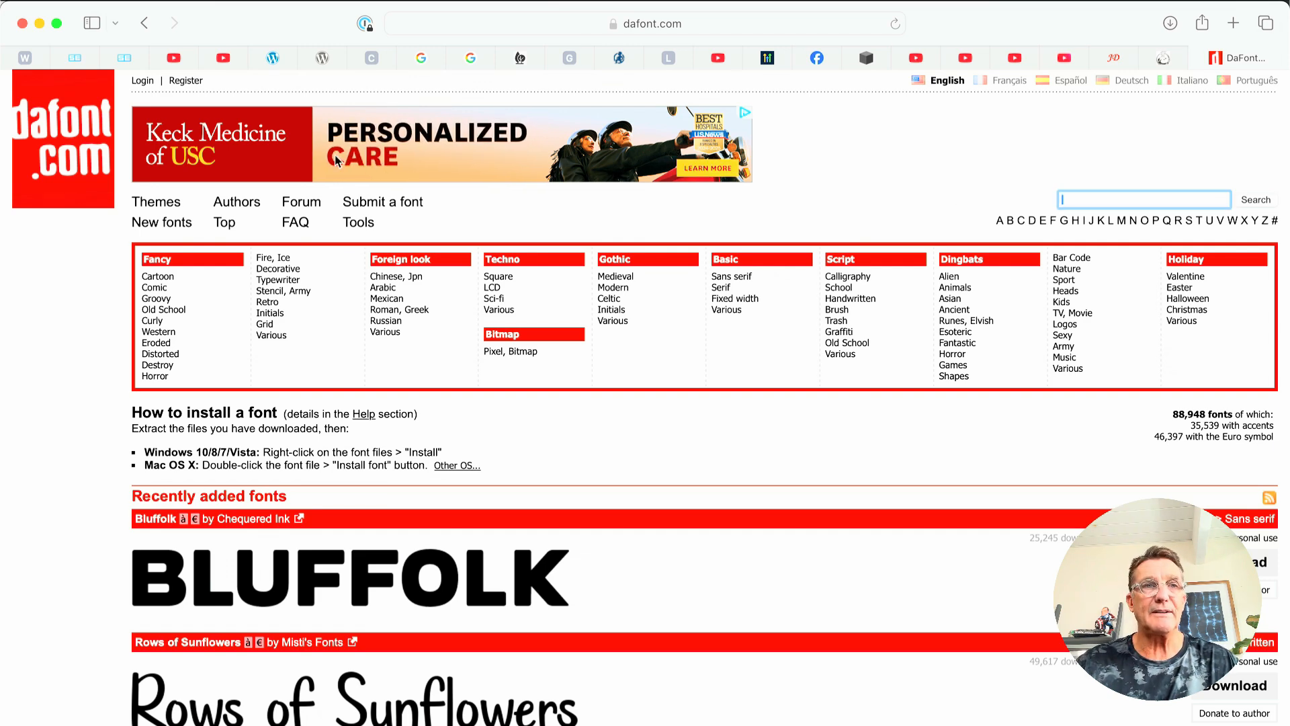
type("armalite")
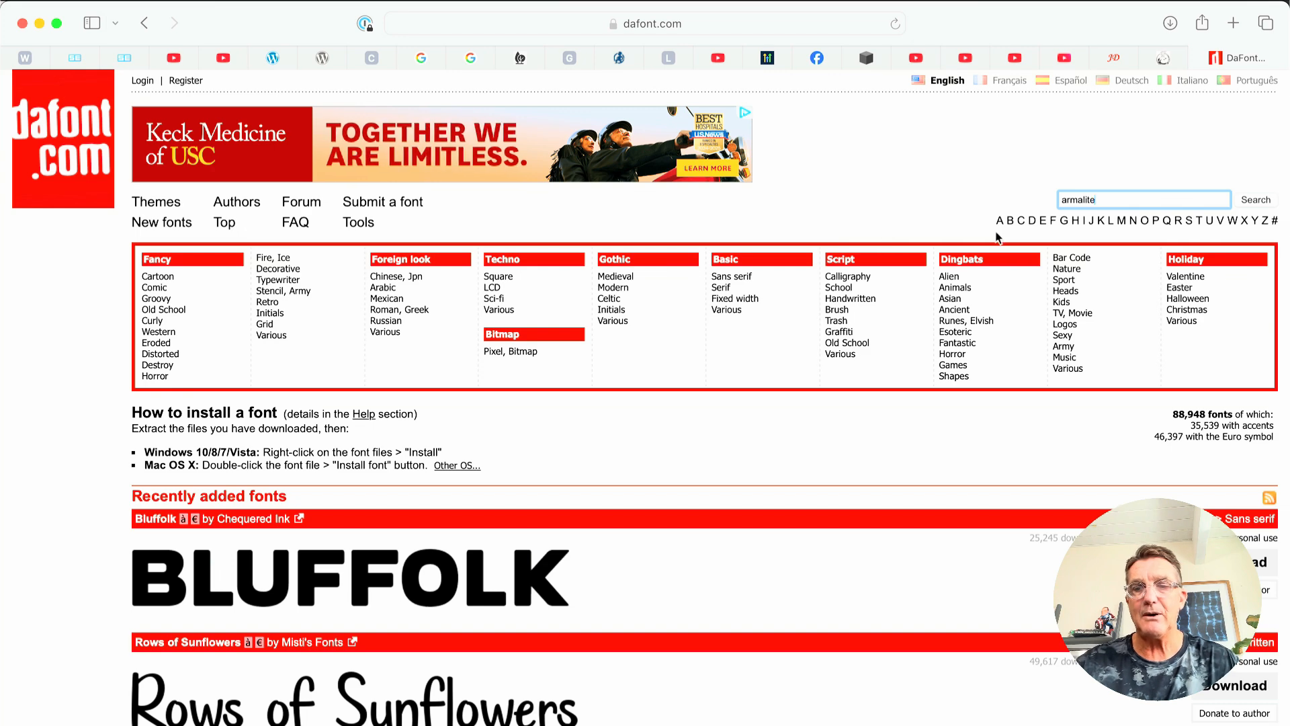
key("Return")
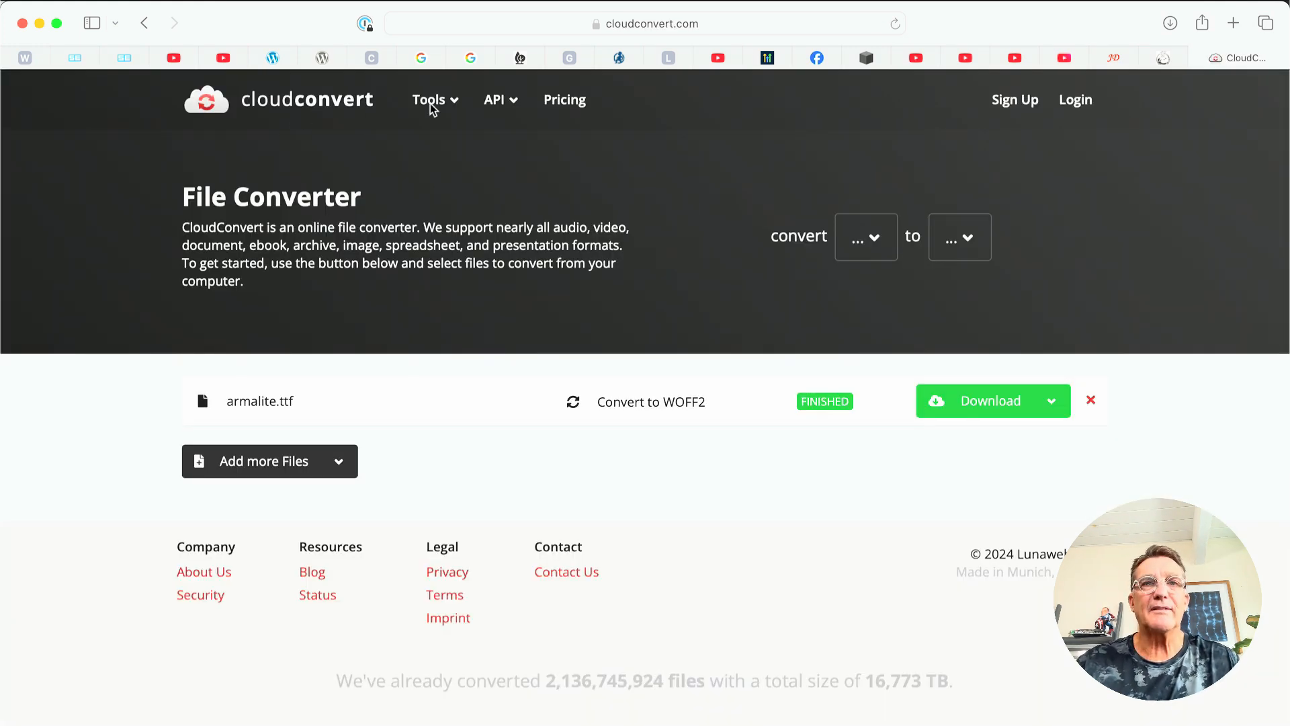
- On CloudConvert, set the converter's source format to TTF and its target format to WOFF2
left_click(724, 28)
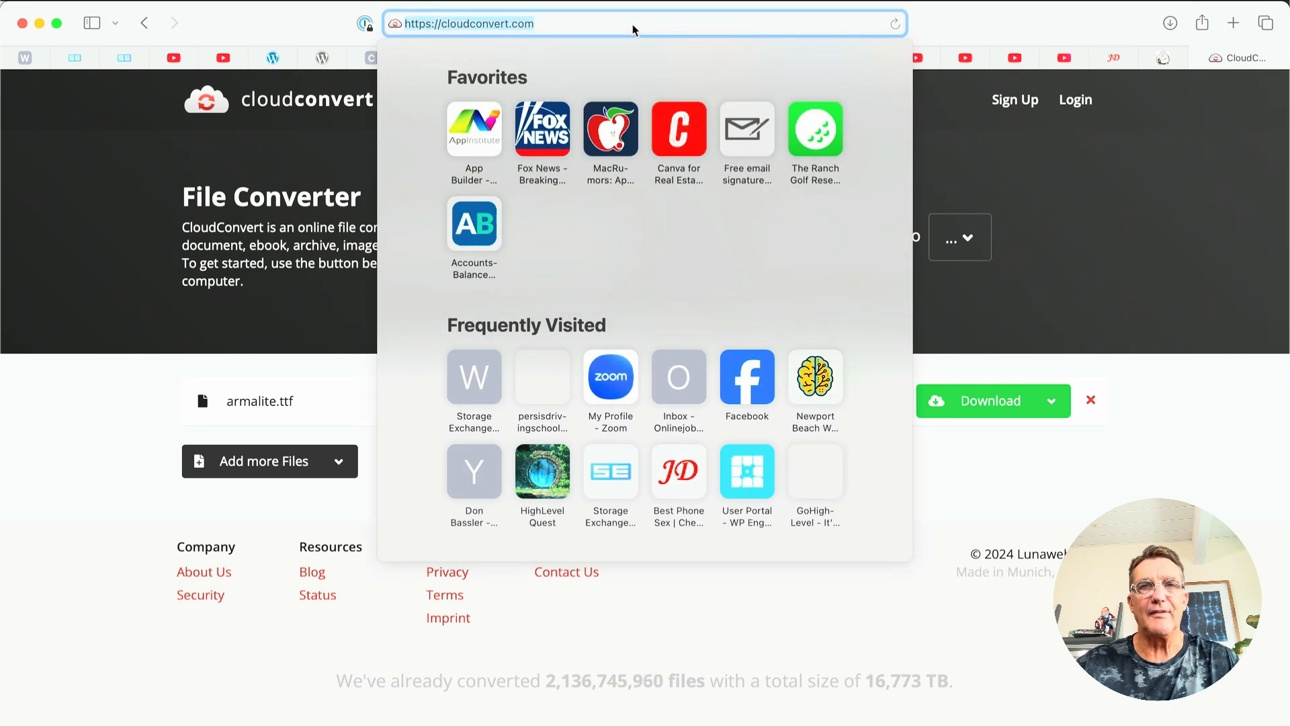
left_click(812, 263)
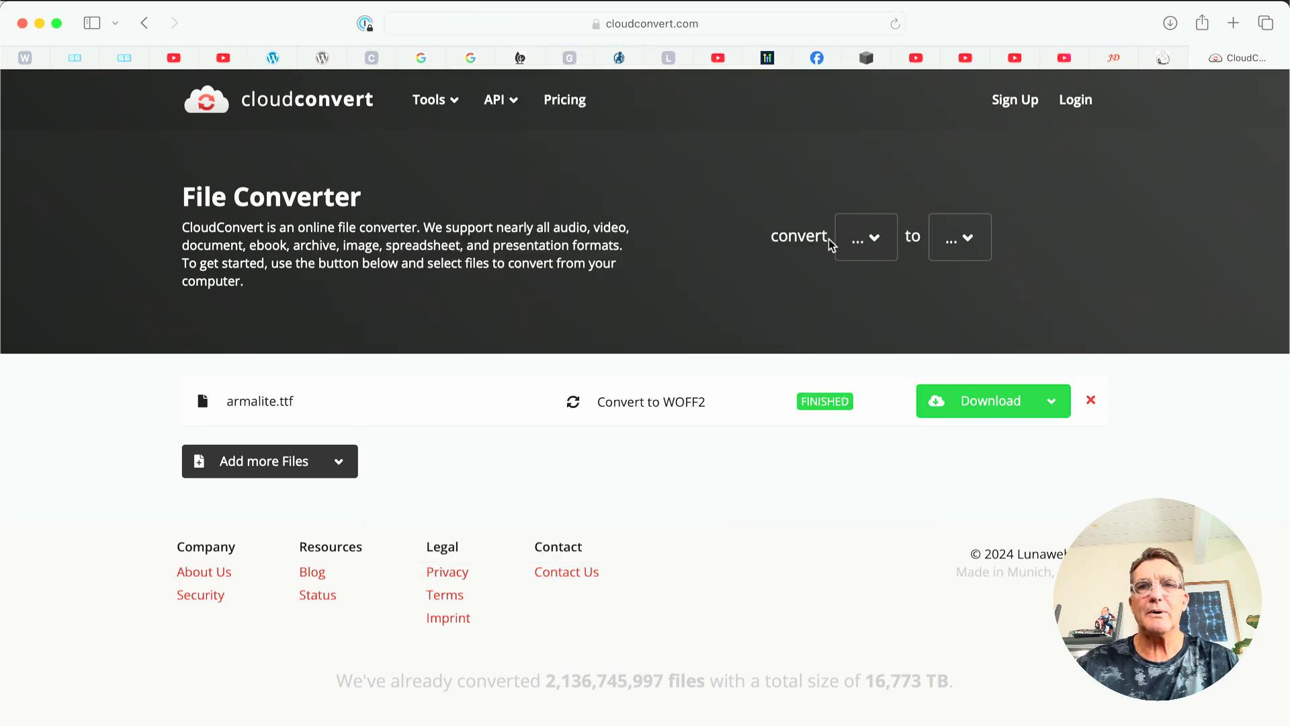
left_click(872, 240)
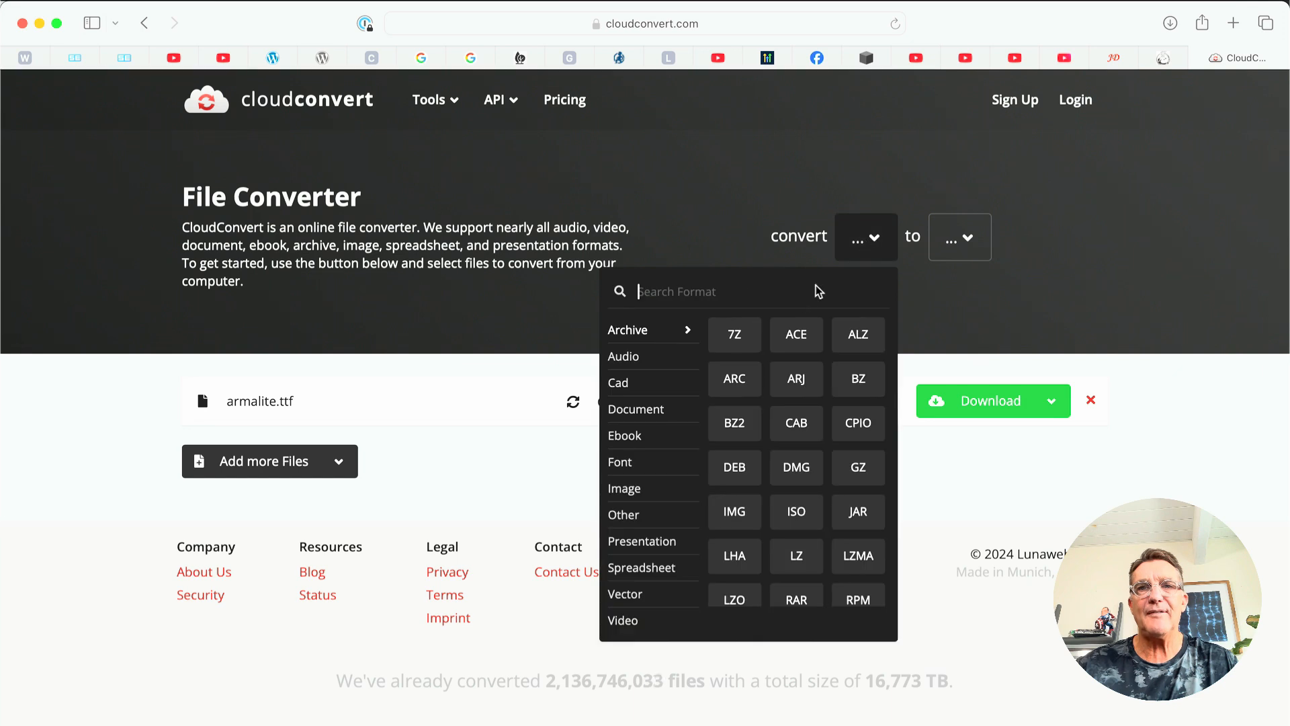
mouse_move(622, 464)
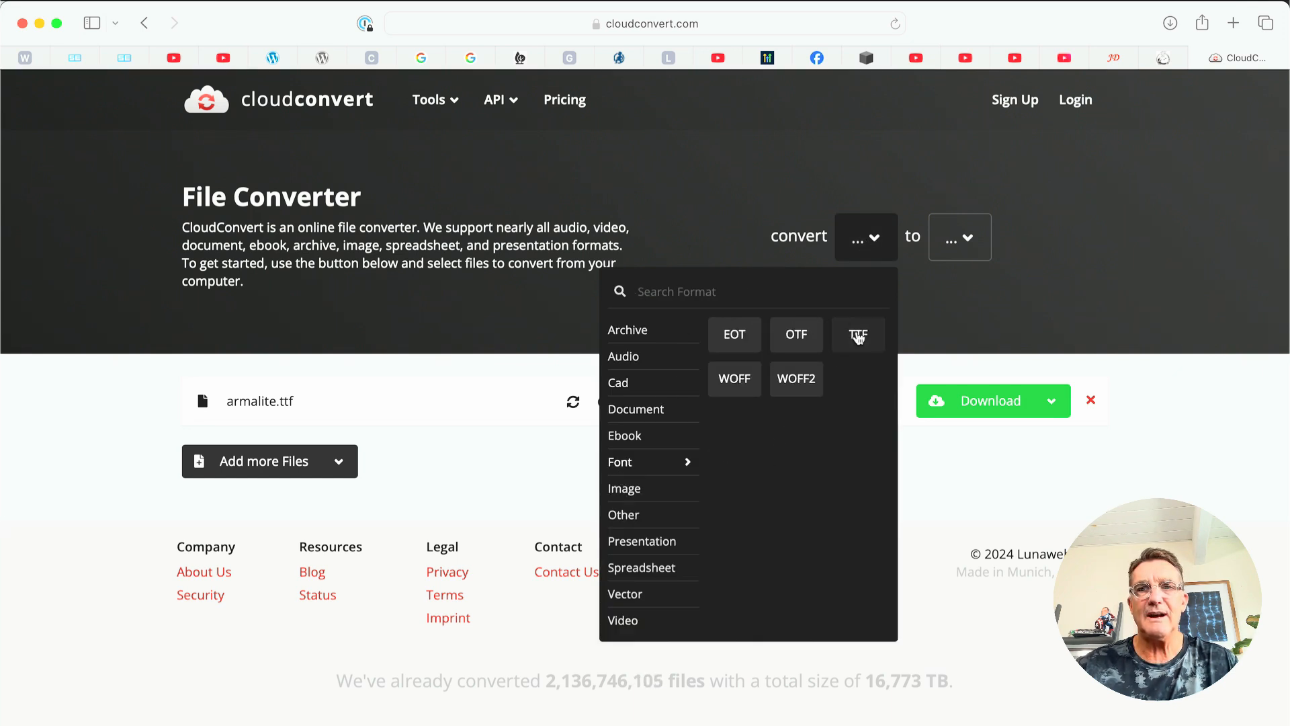
left_click(858, 334)
left_click(971, 235)
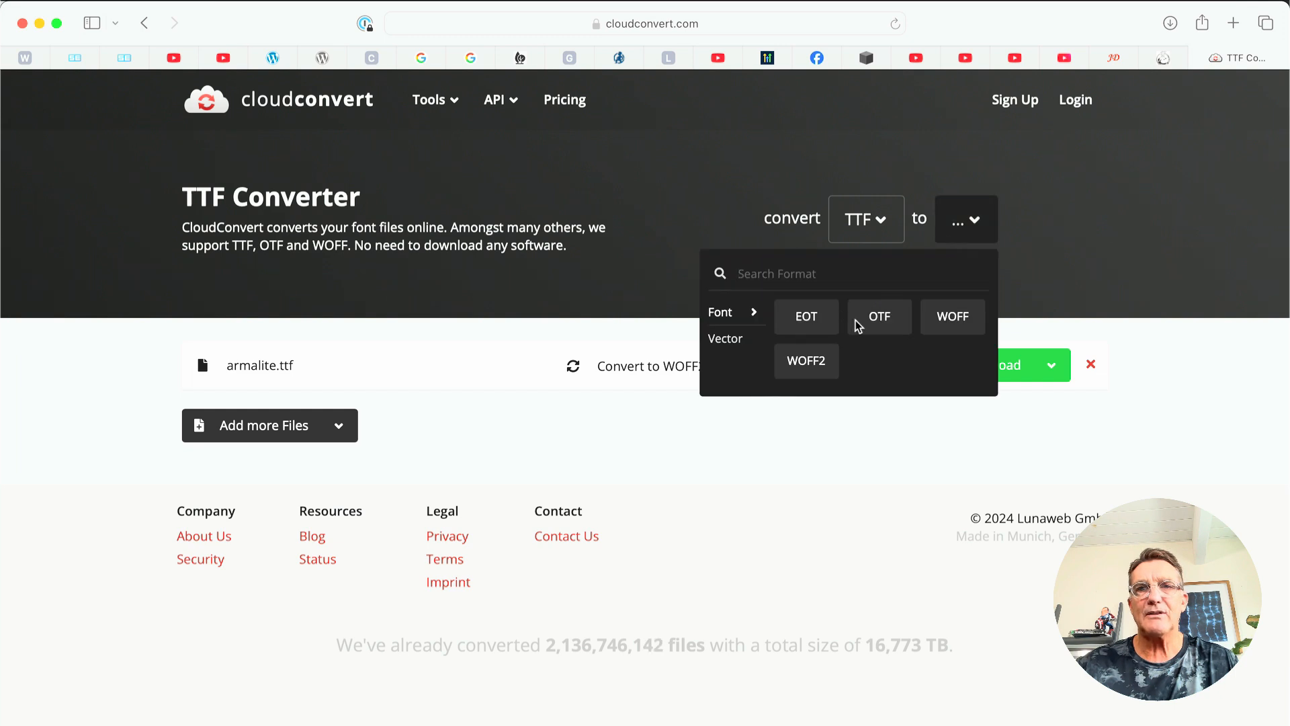
left_click(808, 366)
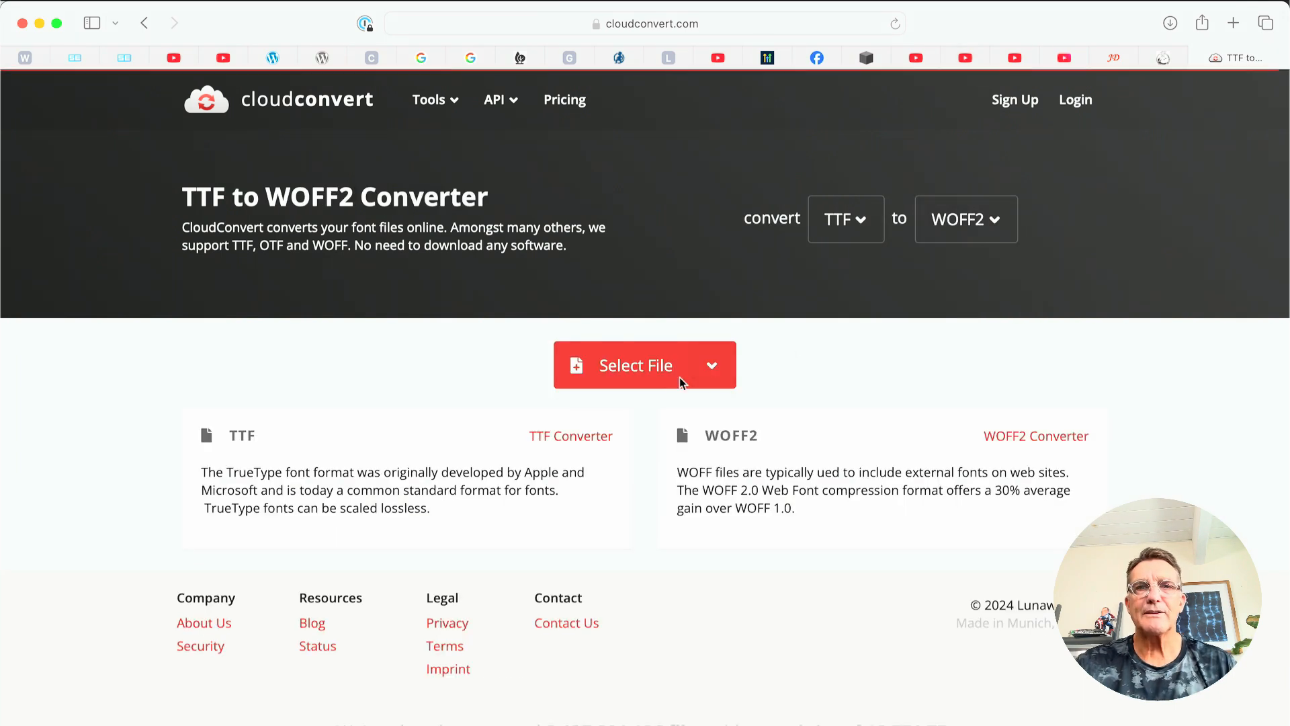
- Select armalite.ttf from the Downloads folder, convert it to WOFF2 and download the converted file
left_click(630, 372)
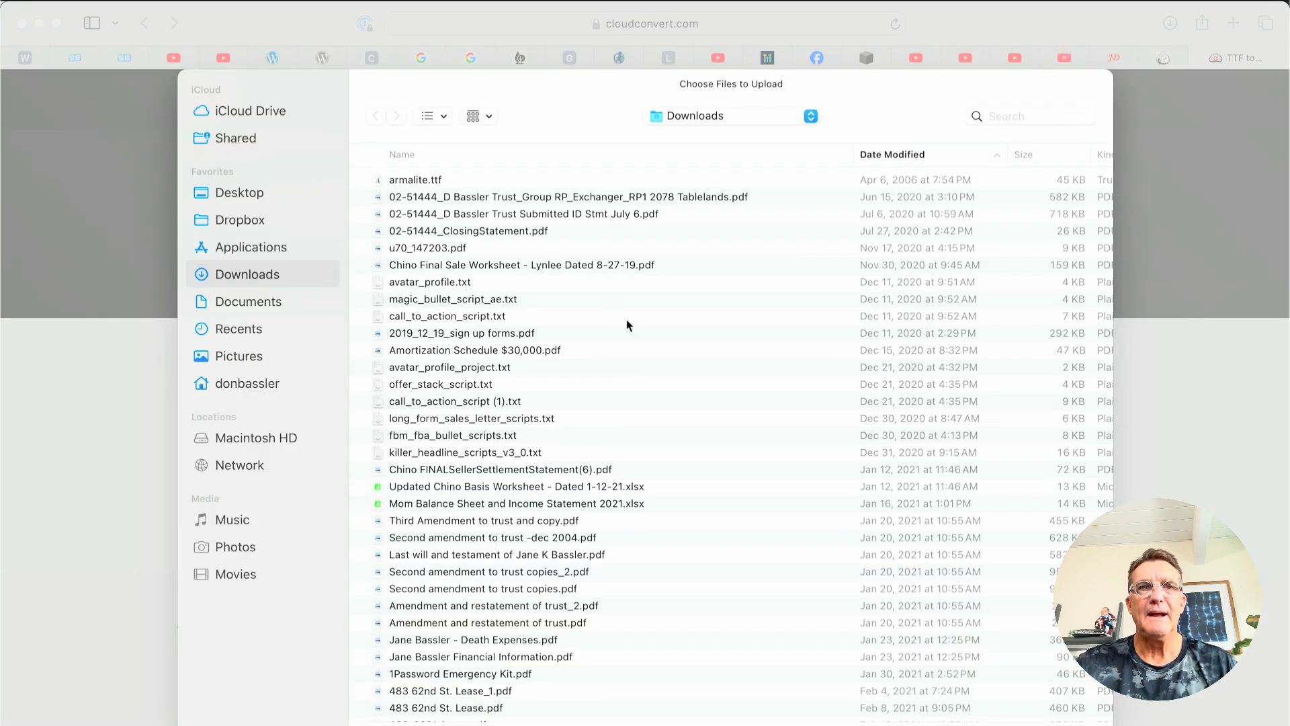
double_click(416, 181)
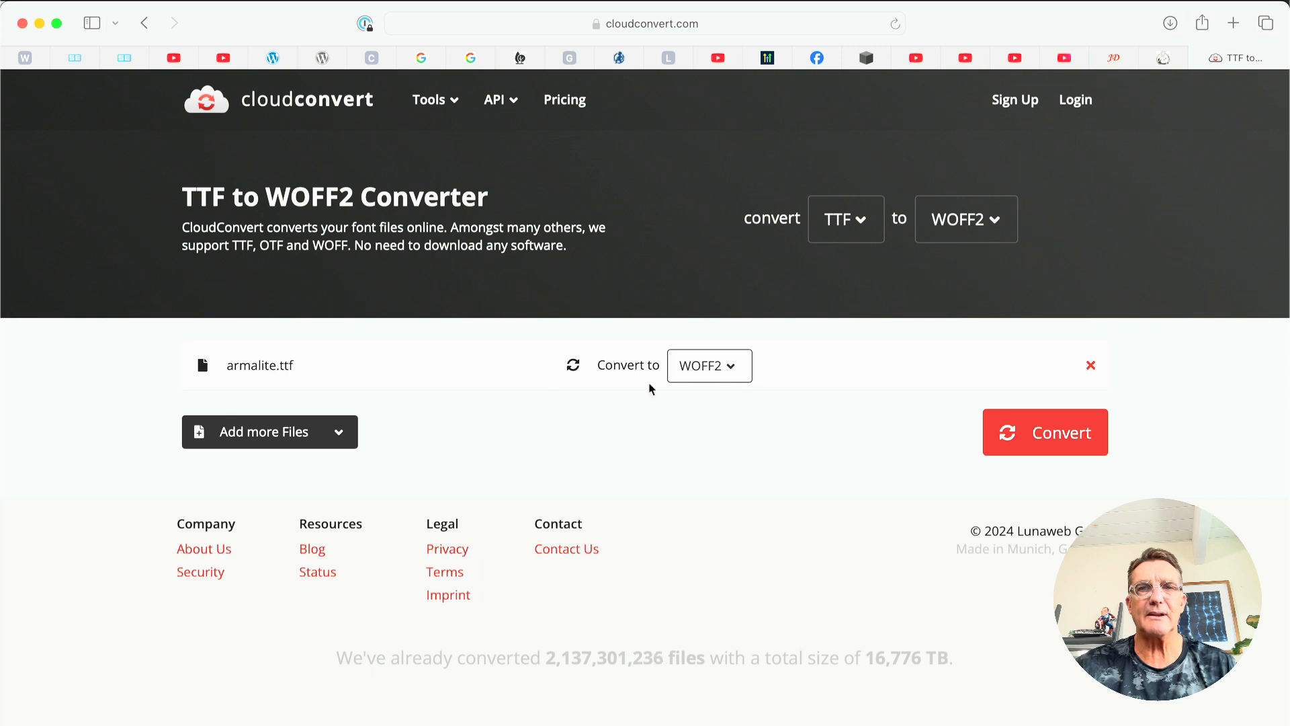
left_click(1065, 440)
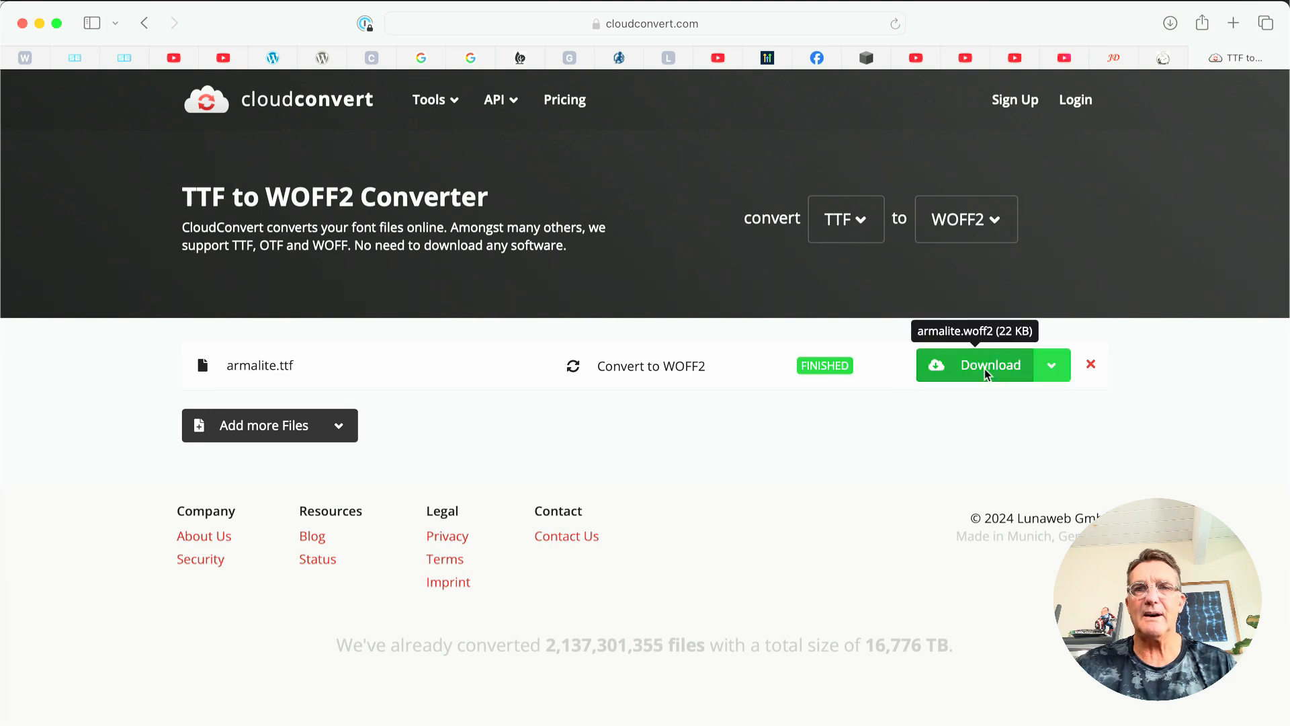
left_click(987, 370)
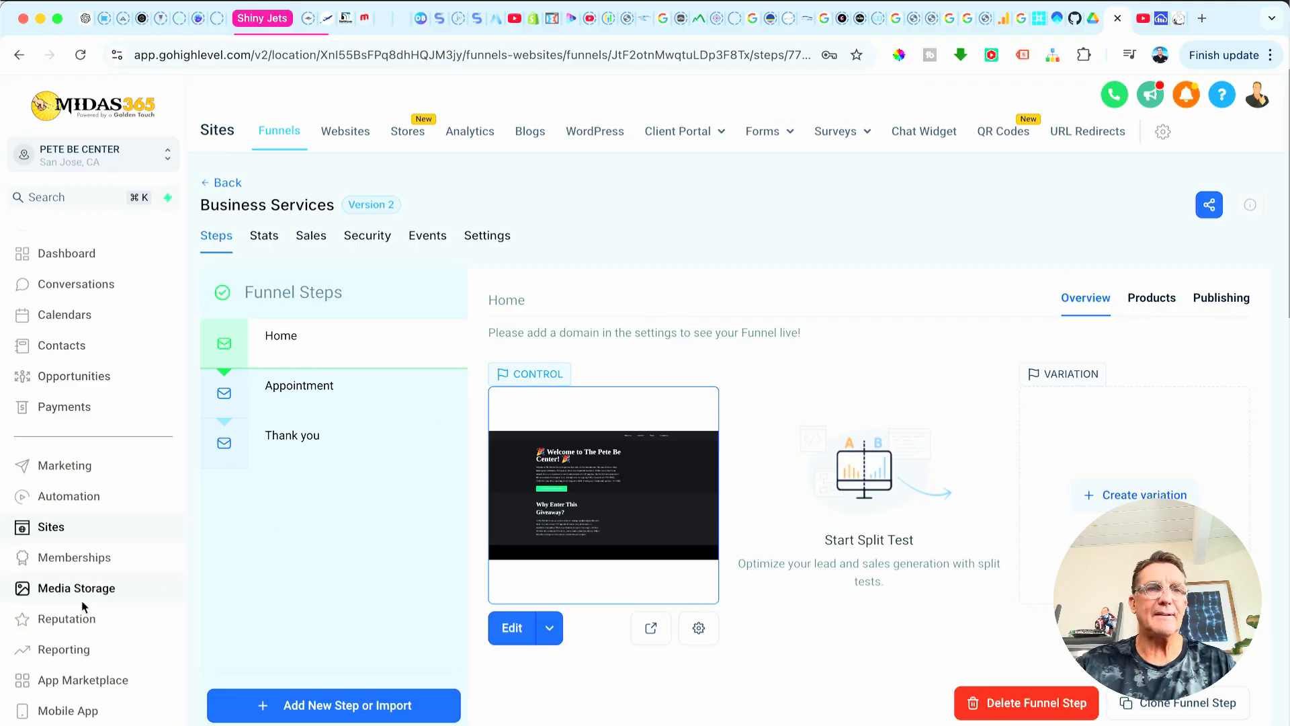
- In the Pete Be Center GoHighLevel account, try to upload armalite.woff2 from Downloads to Media Storage
left_click(72, 591)
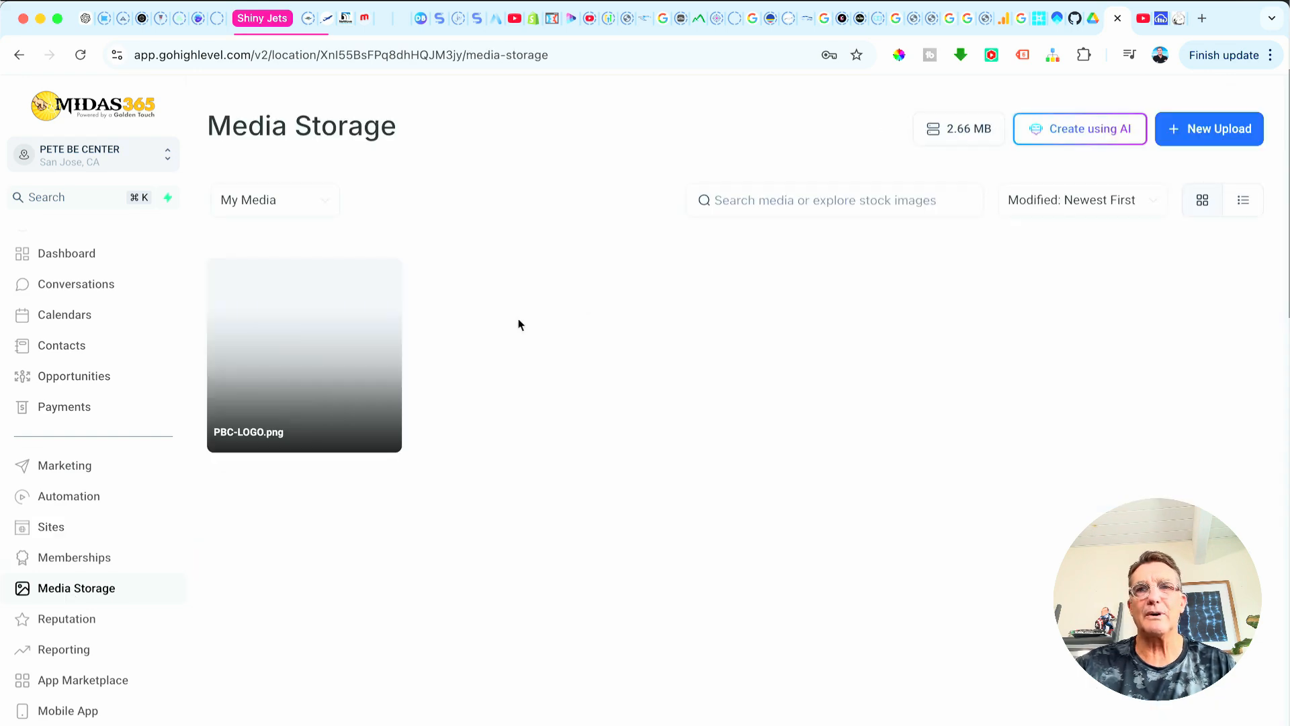
left_click(1190, 131)
left_click(1188, 171)
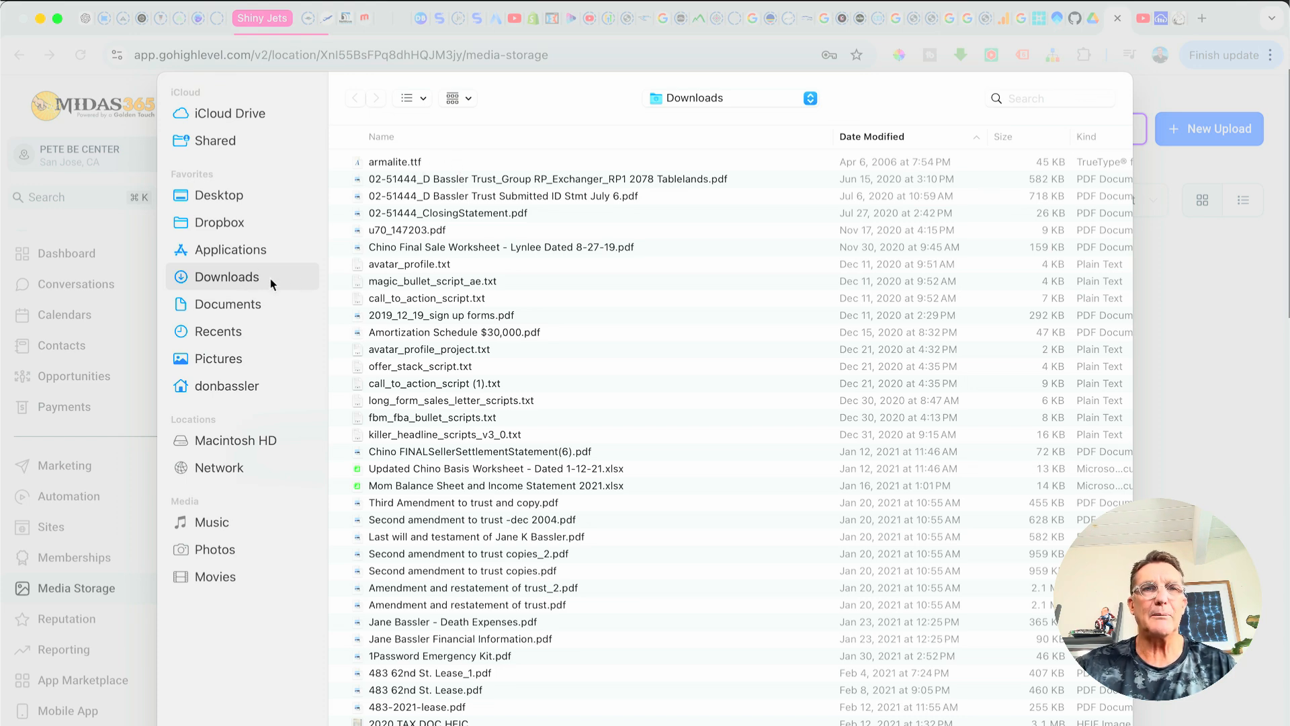
left_click(865, 138)
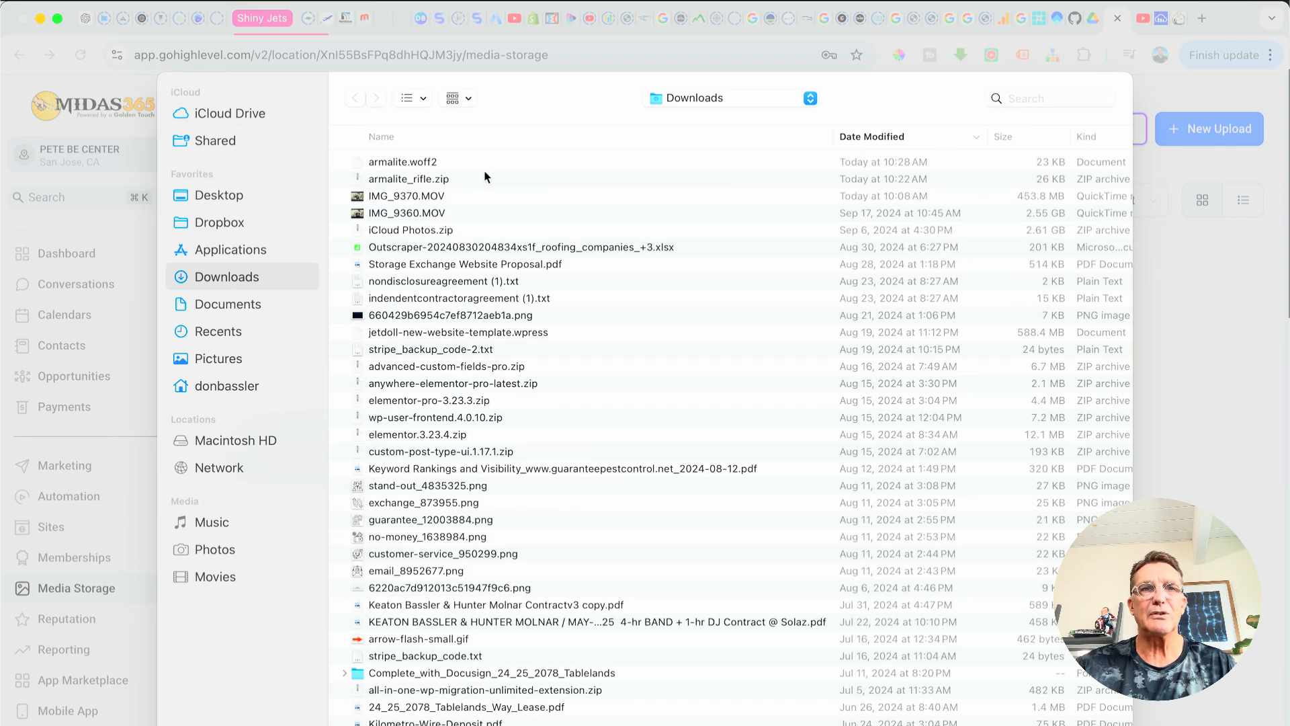
double_click(426, 164)
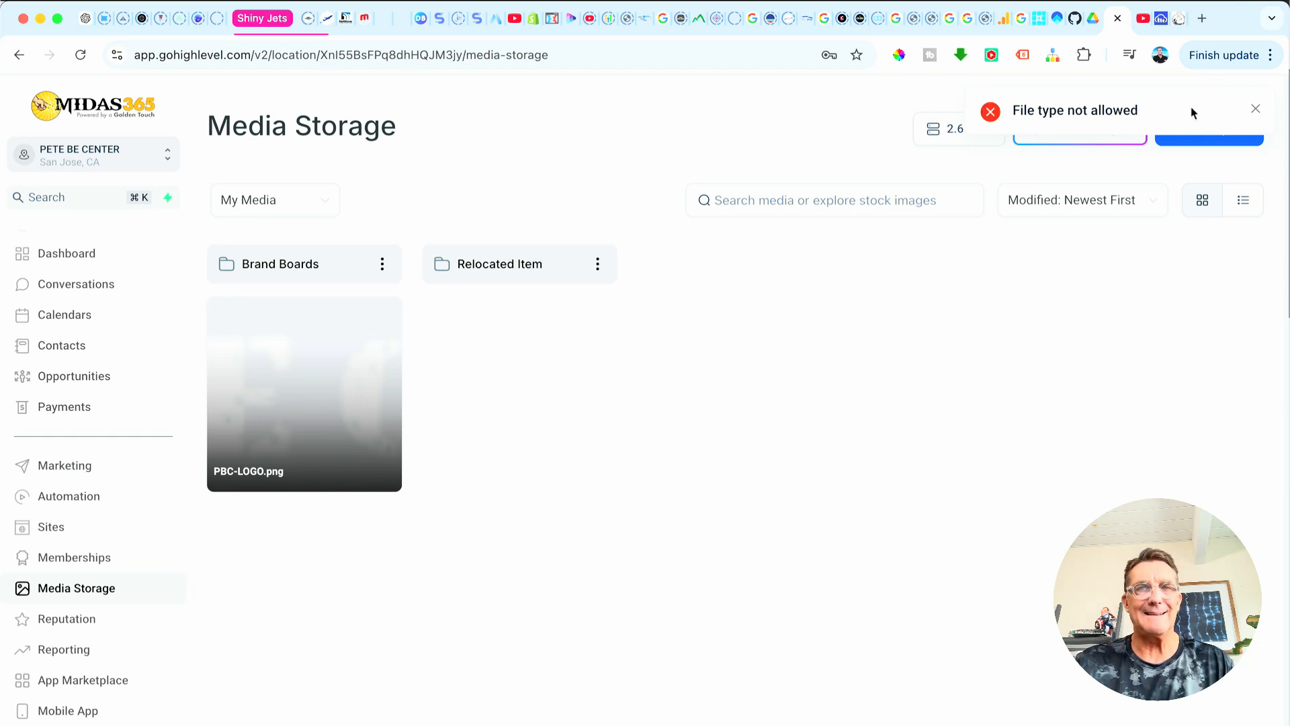
left_click(1255, 111)
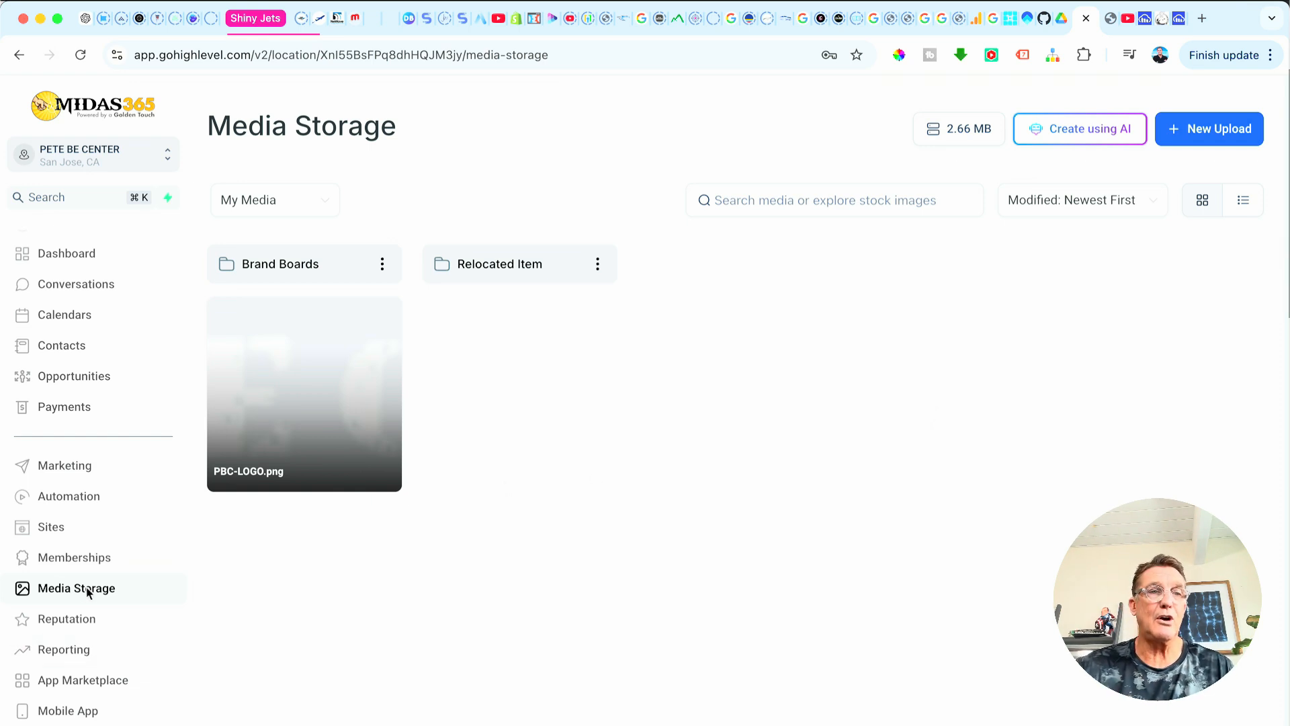
- Open the Blank Post of the My fonts course product in Memberships and look at its attached files
left_click(74, 557)
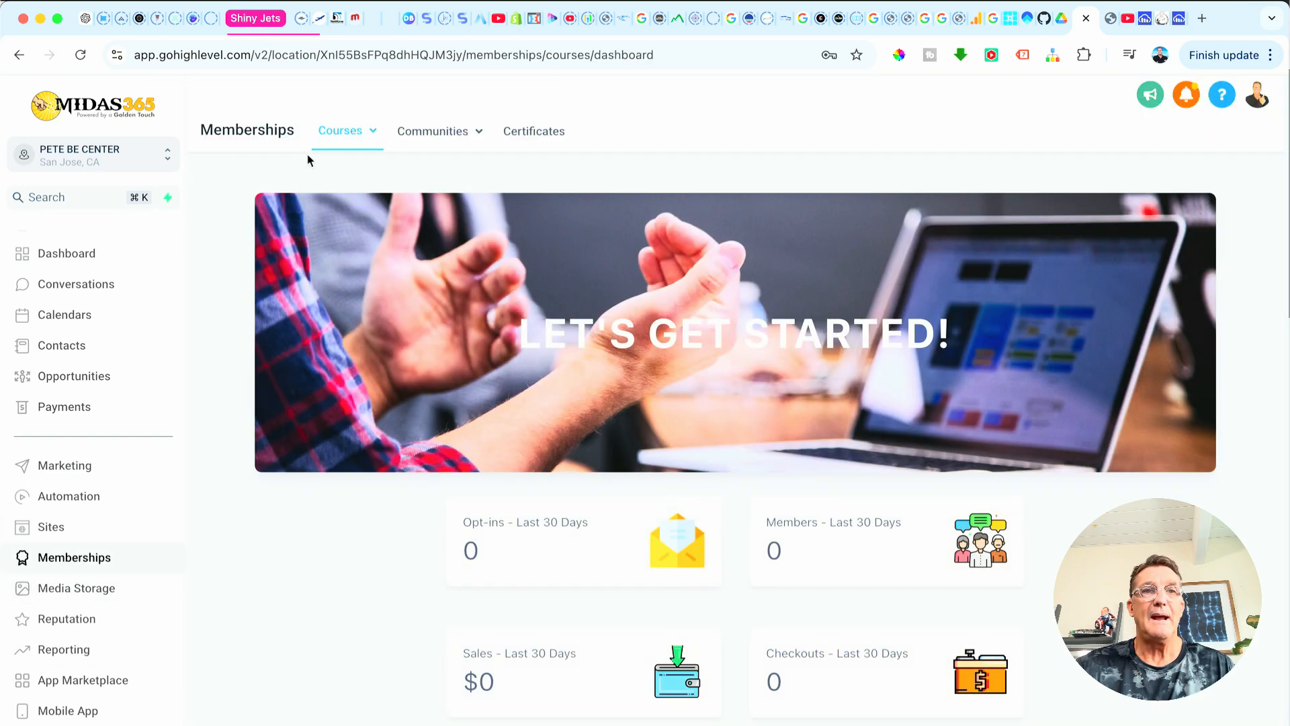
left_click(354, 138)
left_click(332, 195)
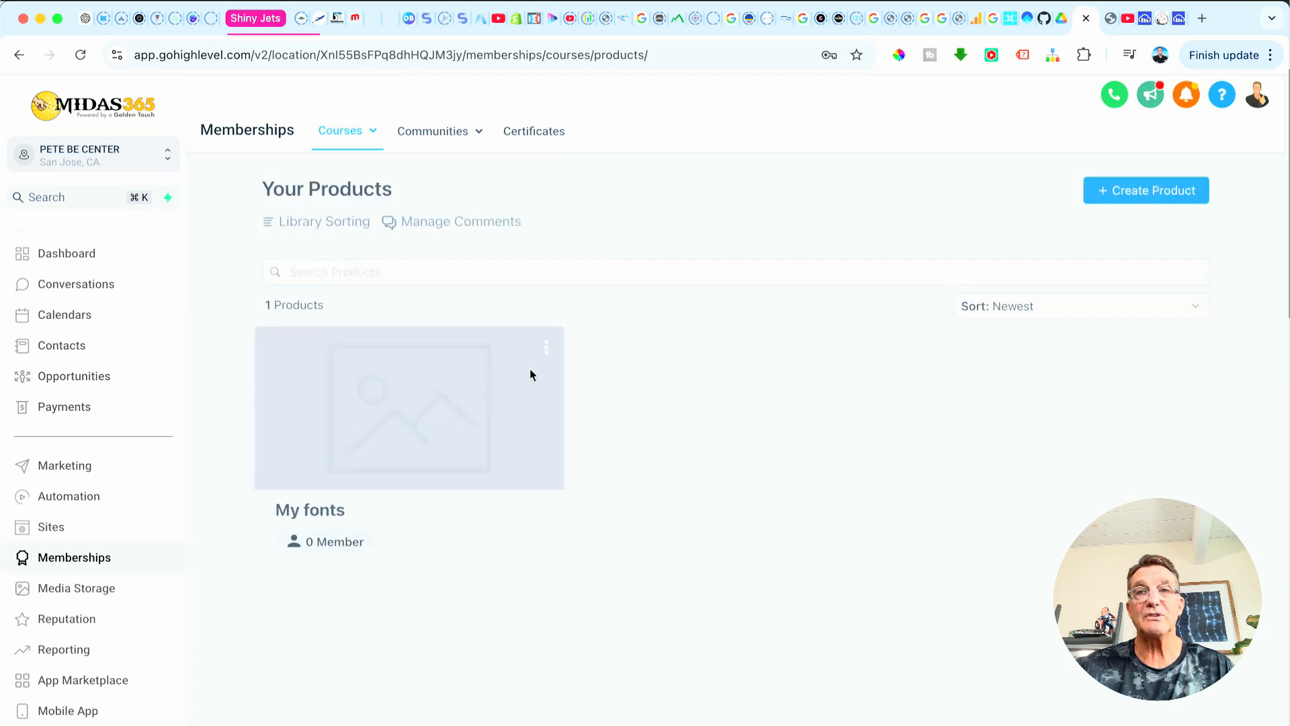
left_click(413, 433)
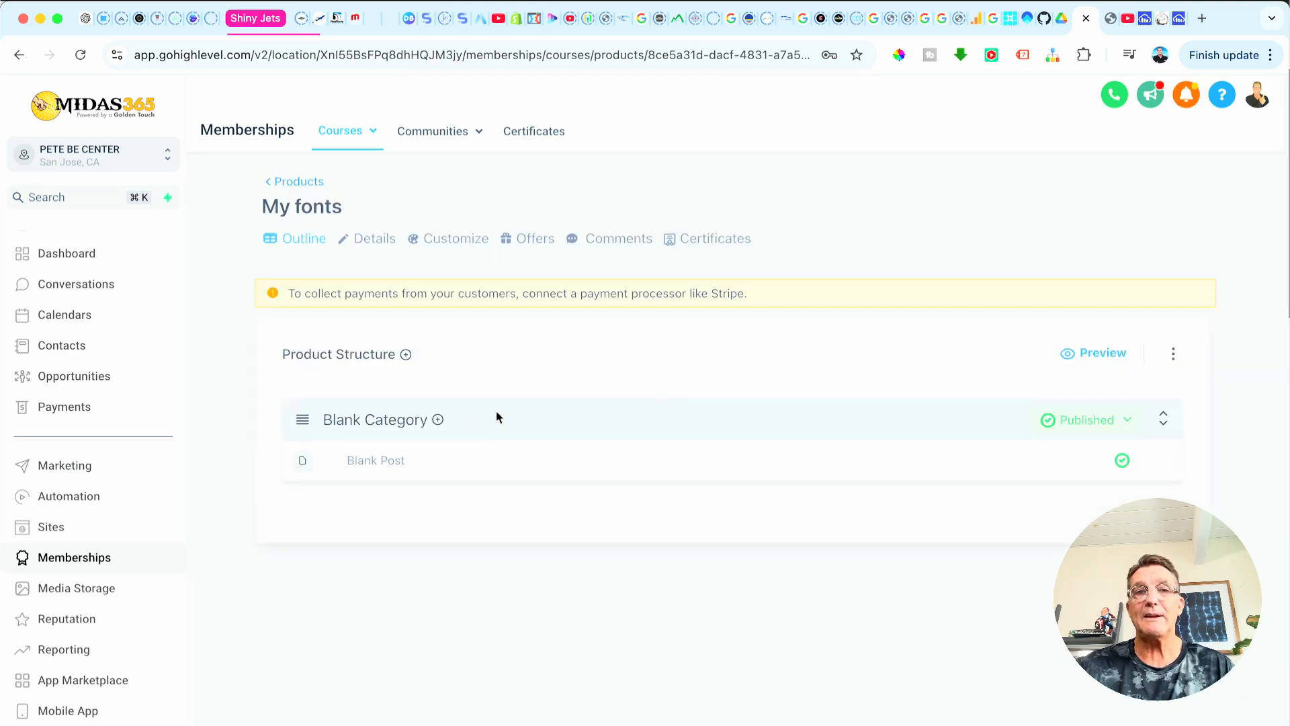
left_click(367, 465)
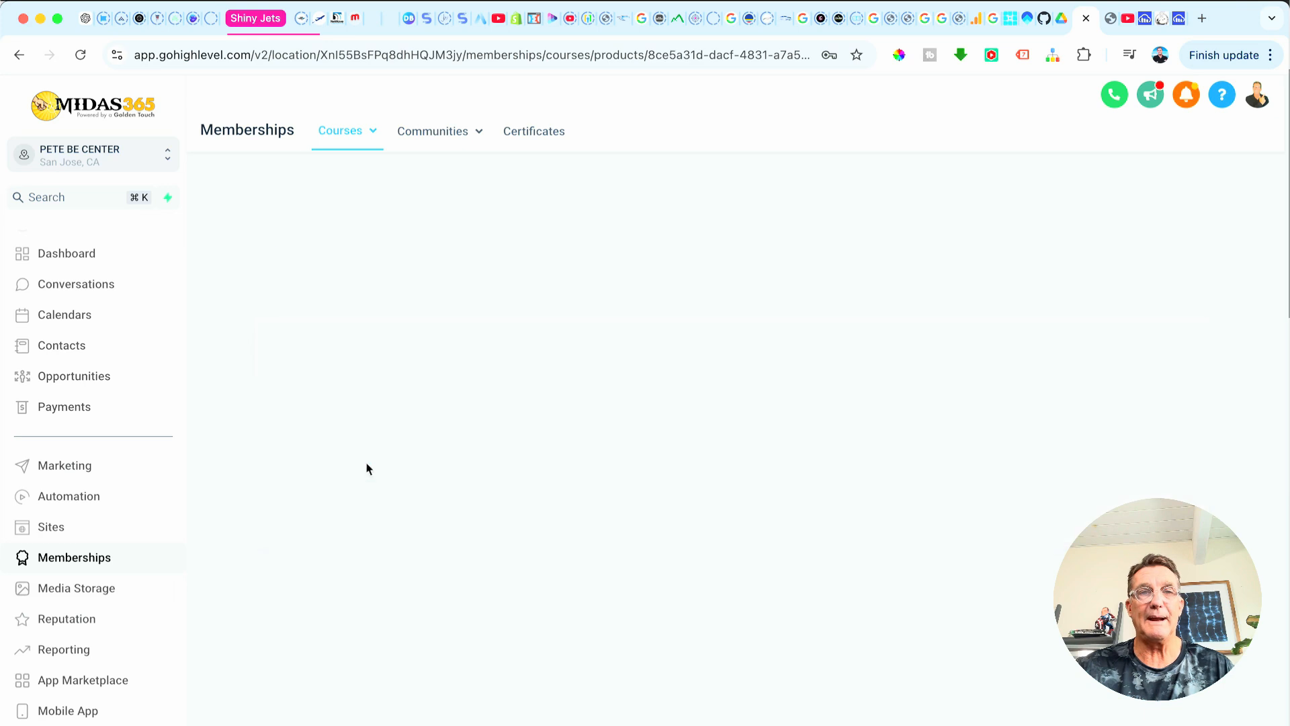
scroll(1029, 549, "down", 1)
scroll(1030, 550, "down", 3)
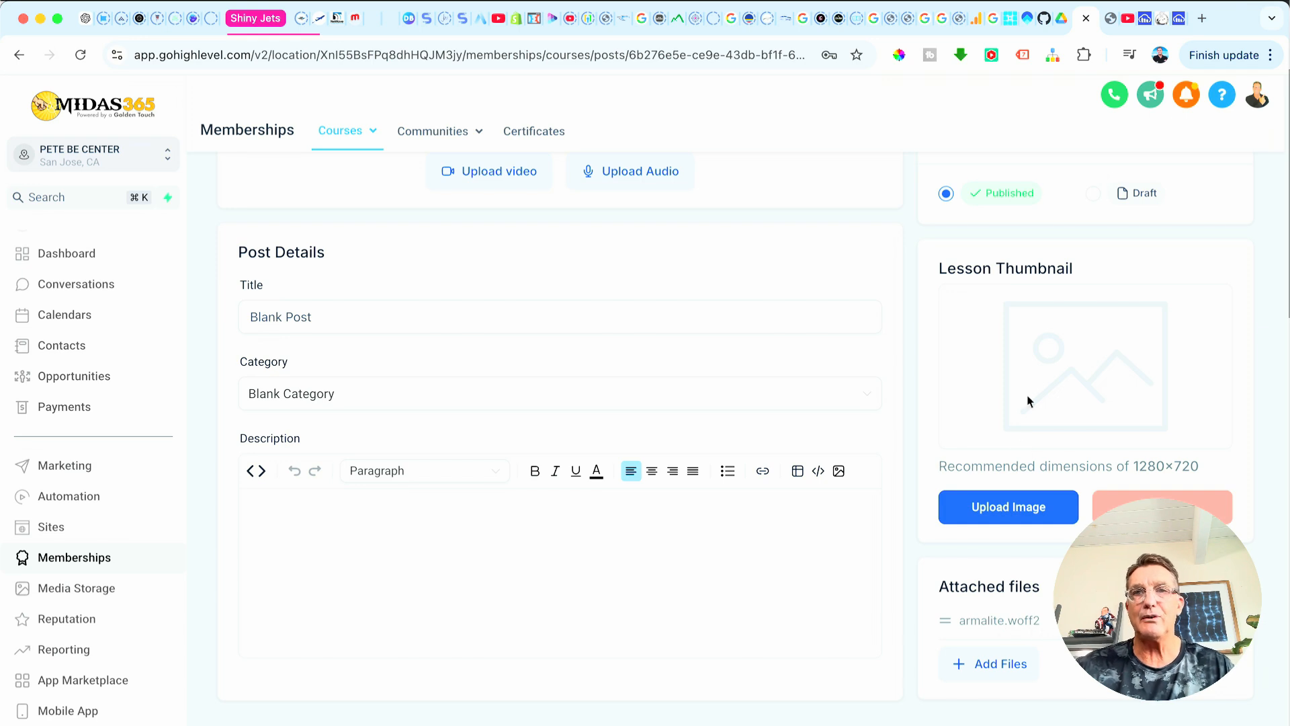
- Preview the Blank Post lesson and check which link options its armalite.woff2 file offers
scroll(1027, 401, "up", 3)
left_click(1135, 230)
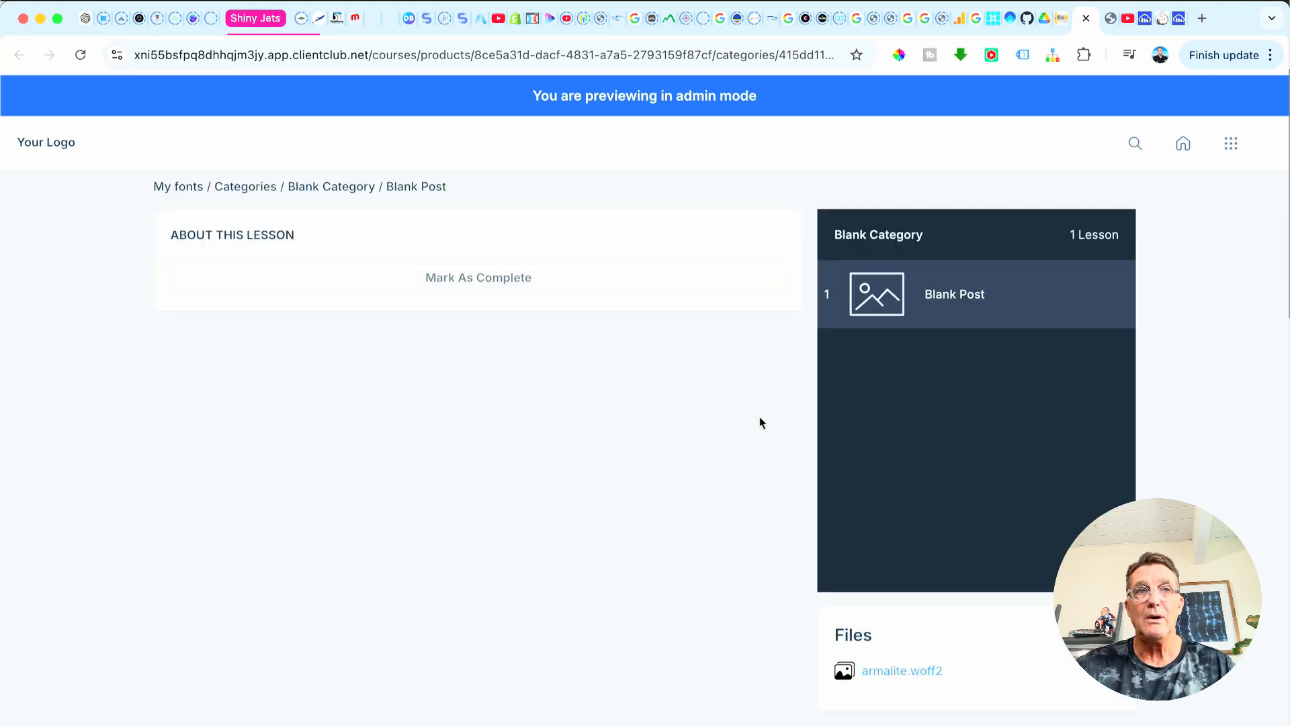
scroll(759, 422, "down", 2)
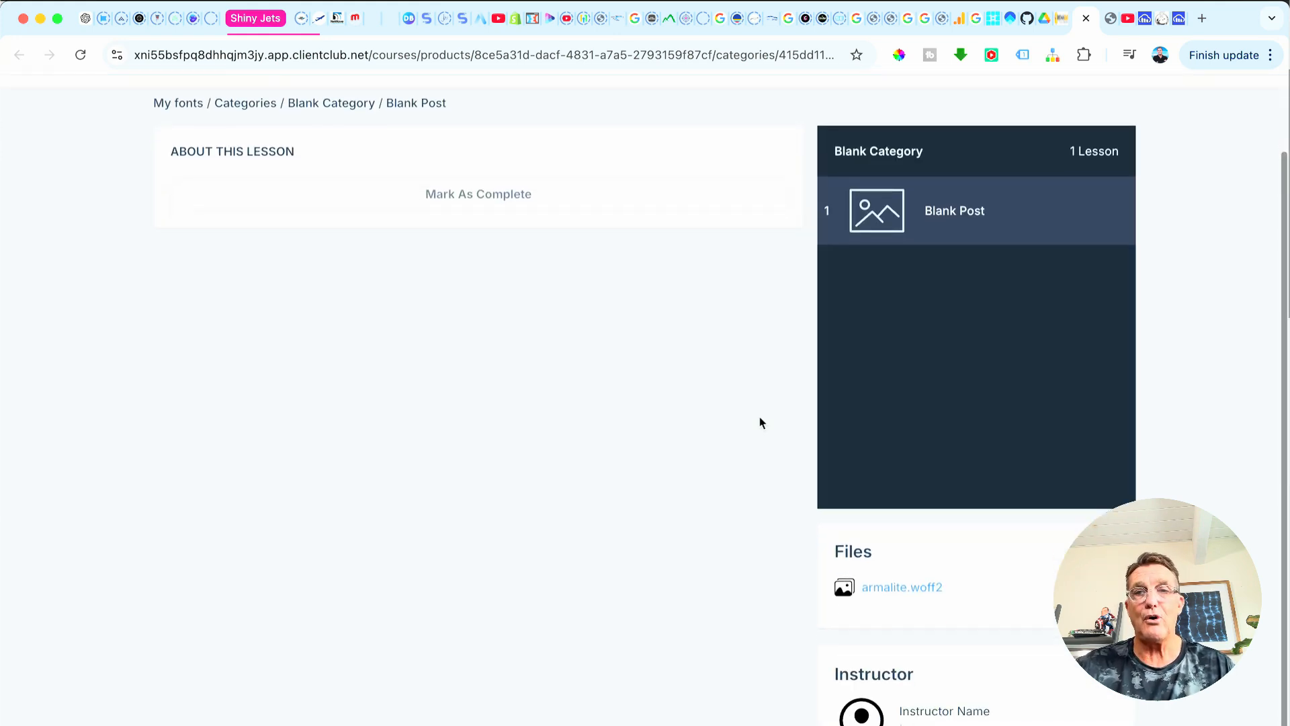
right_click(930, 589)
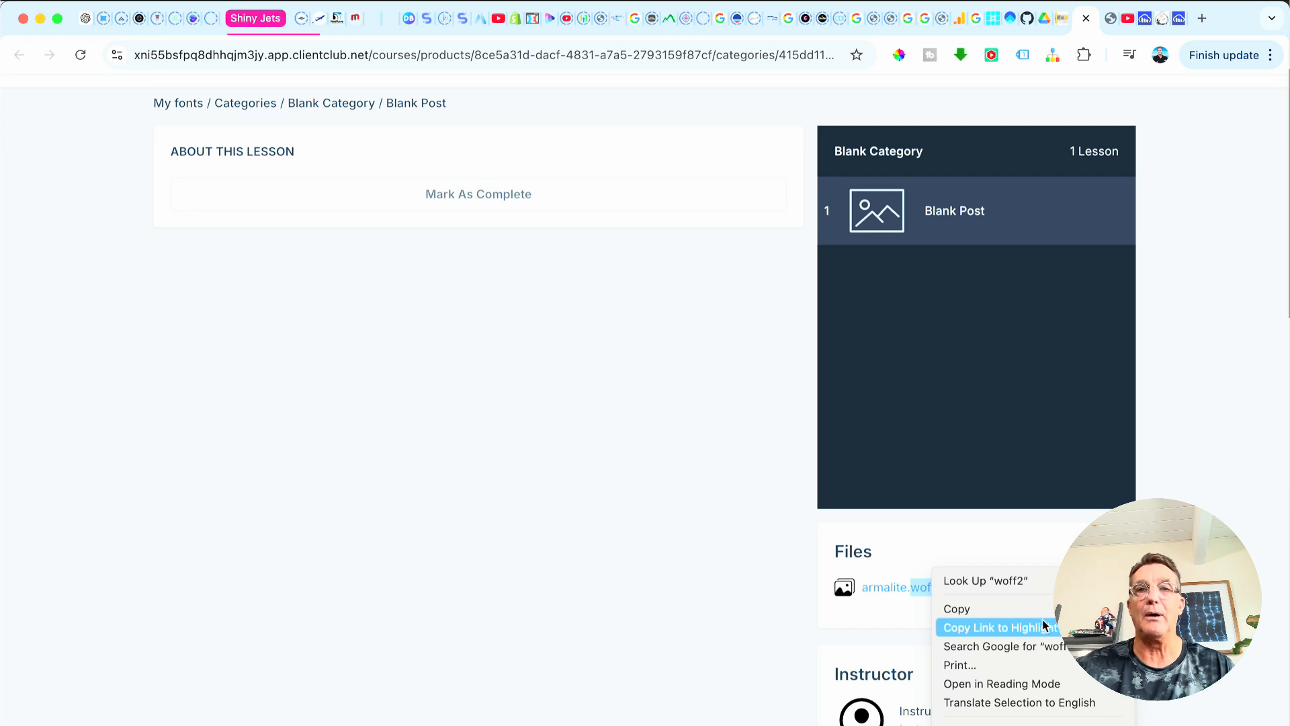
left_click(1192, 232)
- Switch to the Cloudinary website and go to the Cloudinary console
left_click(1179, 20)
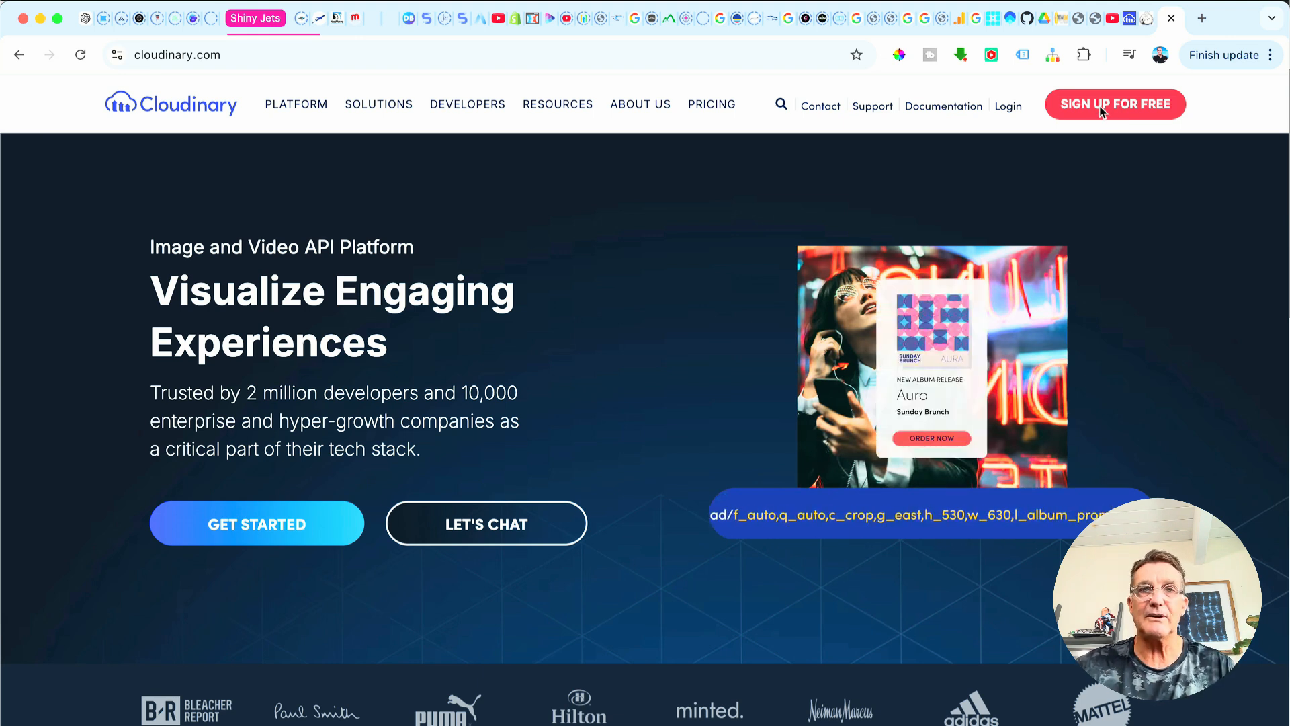
left_click(1145, 24)
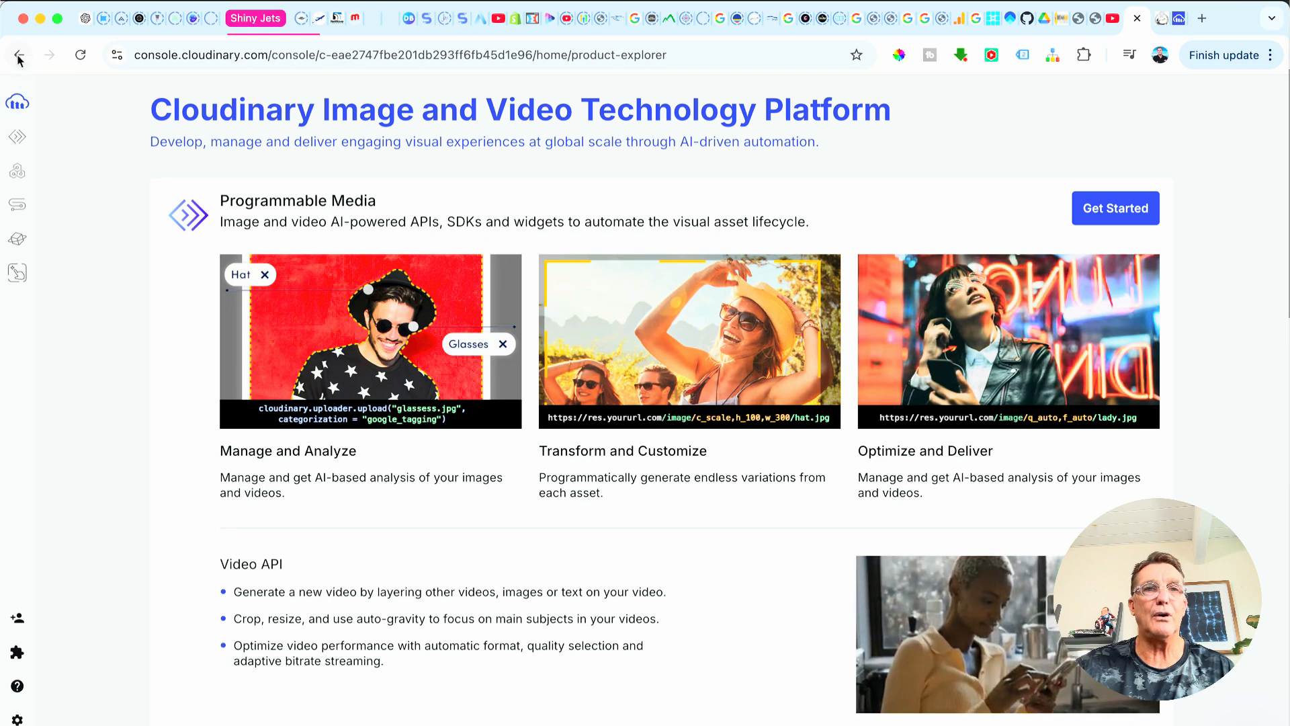
- Open the fonts folder in the Cloudinary Media Library
left_click(18, 172)
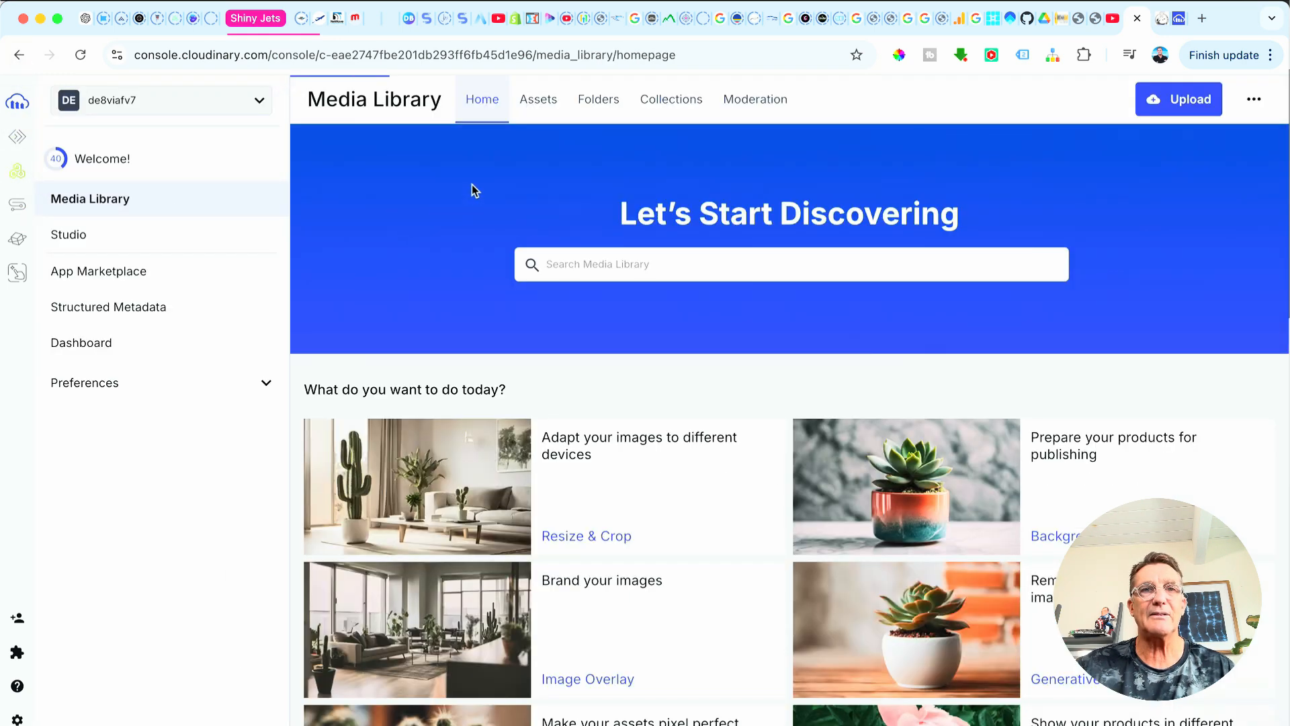
left_click(606, 101)
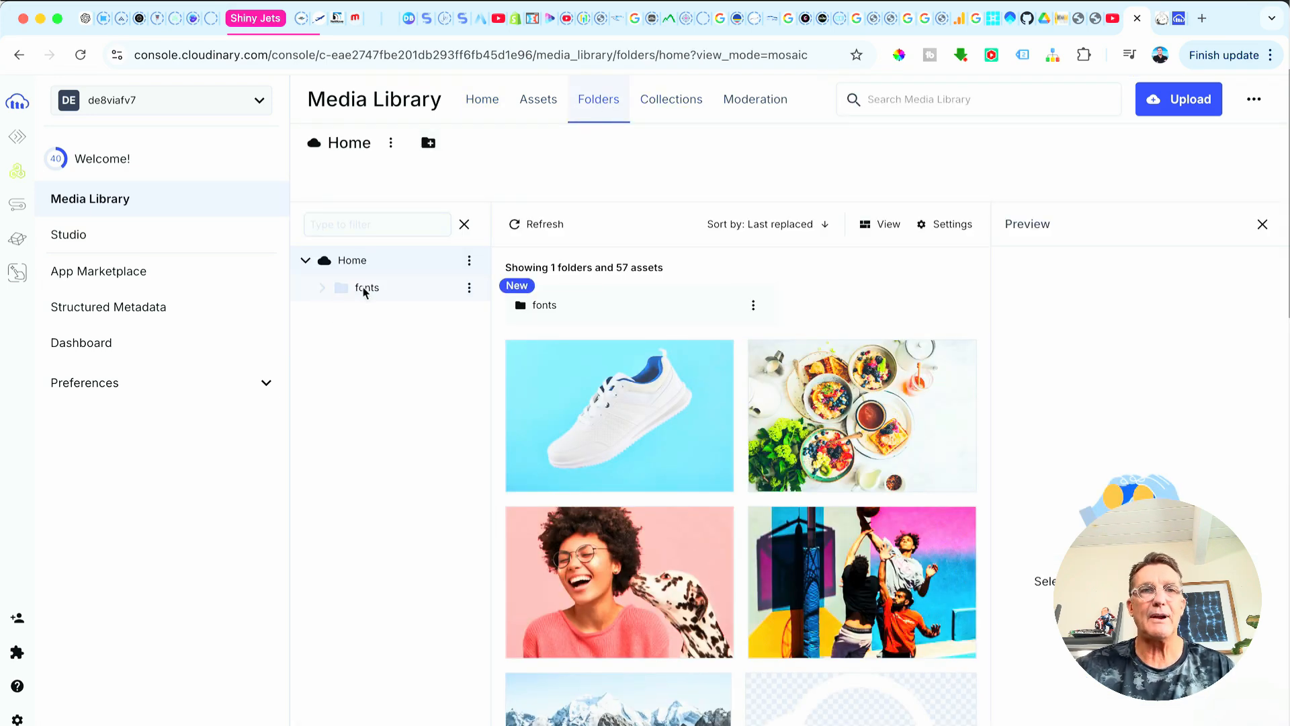
left_click(429, 143)
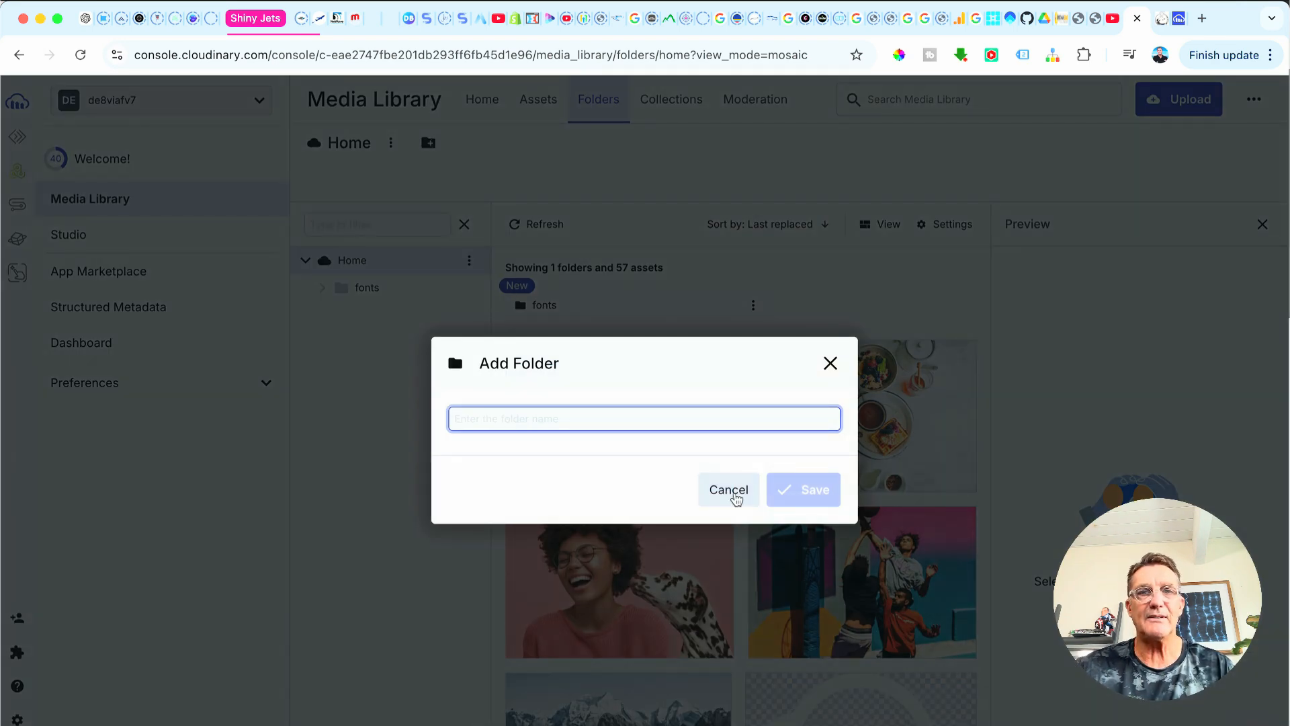
left_click(729, 490)
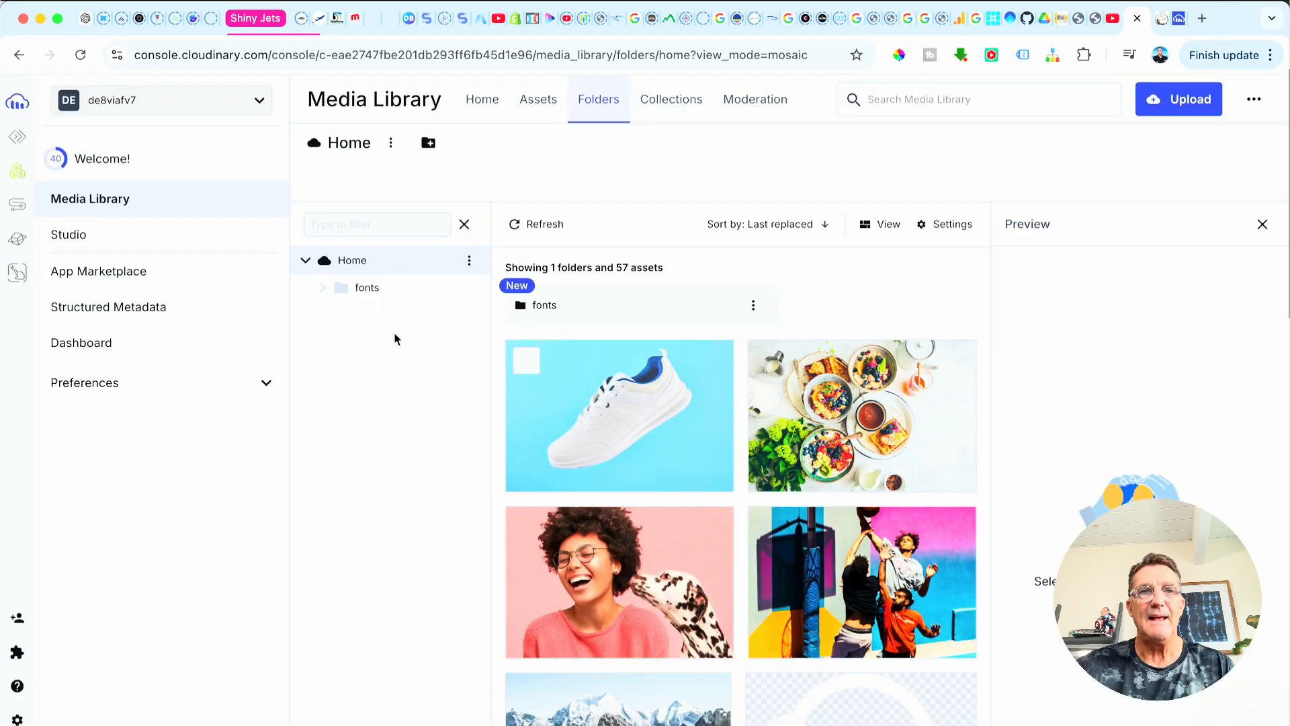
left_click(368, 289)
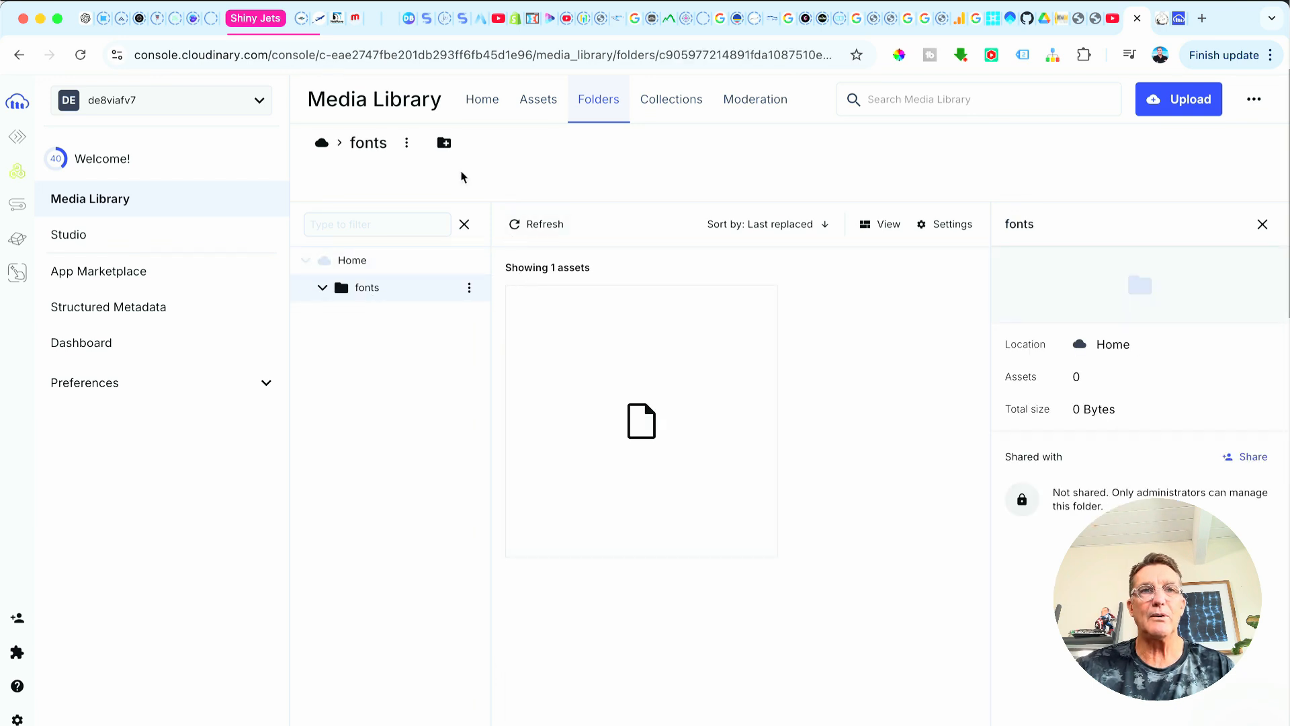
left_click(1170, 107)
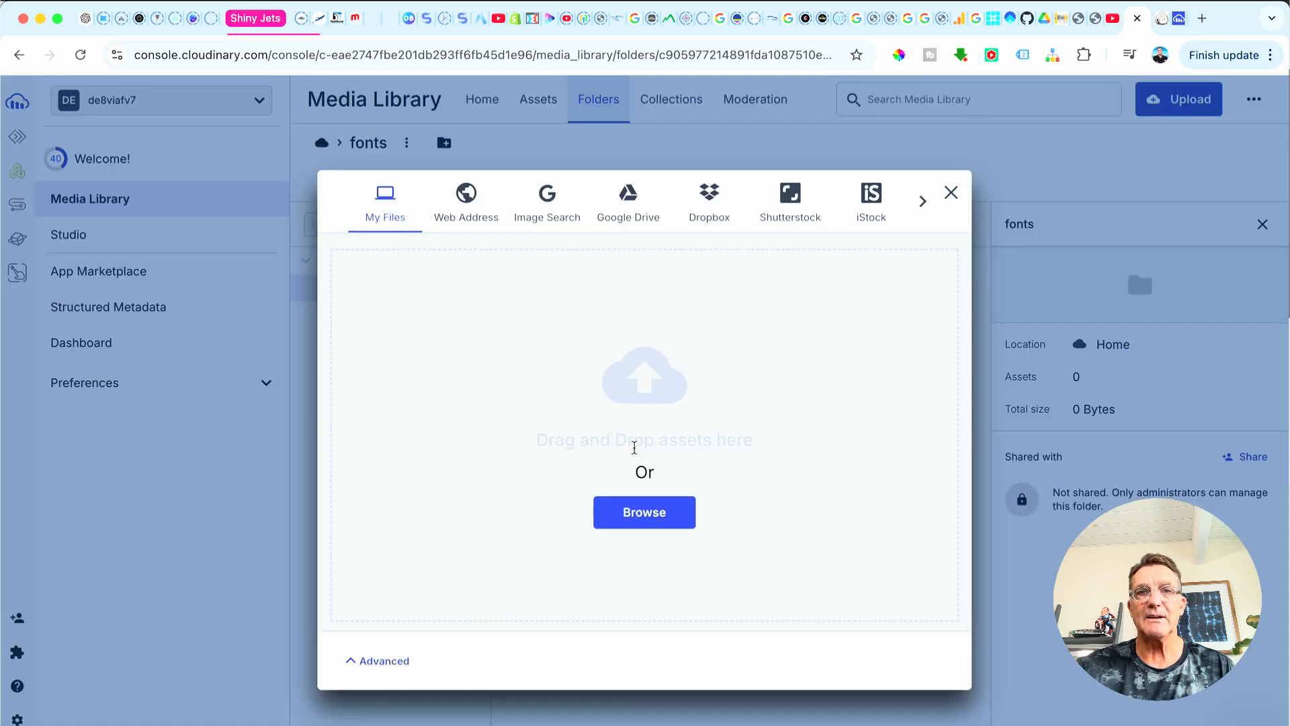
left_click(626, 517)
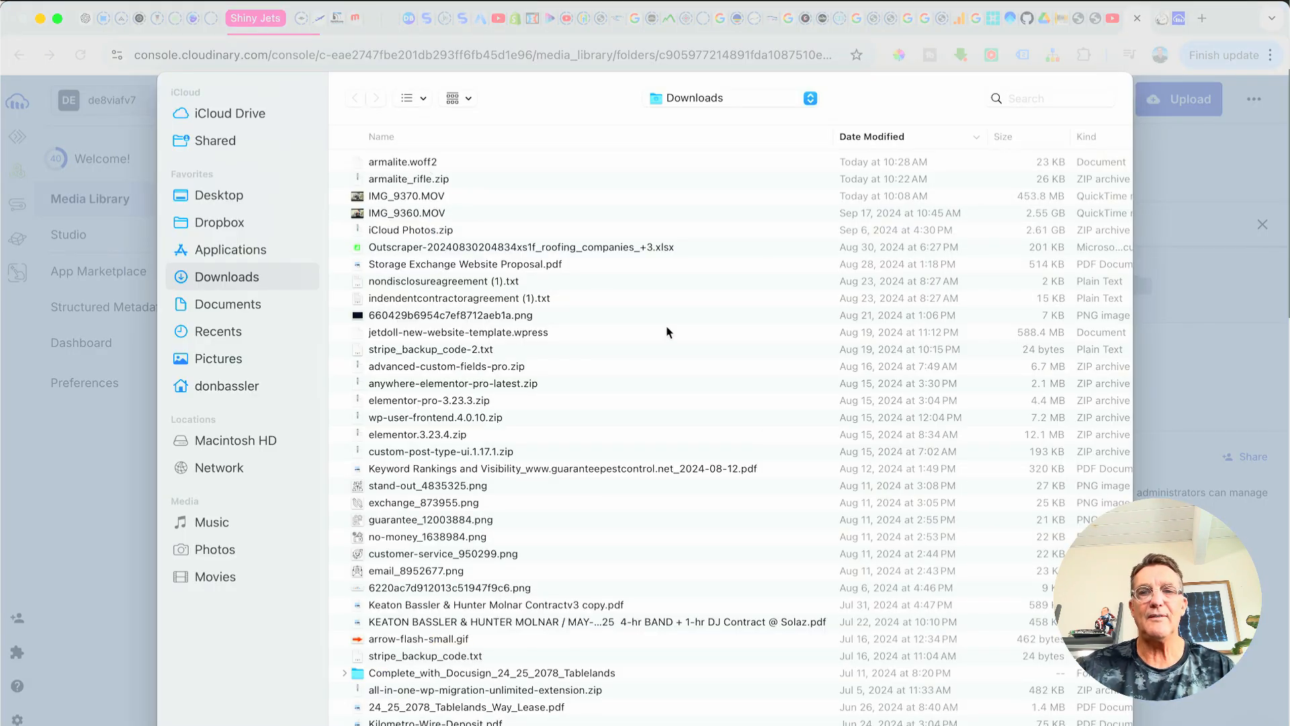
left_click(1016, 724)
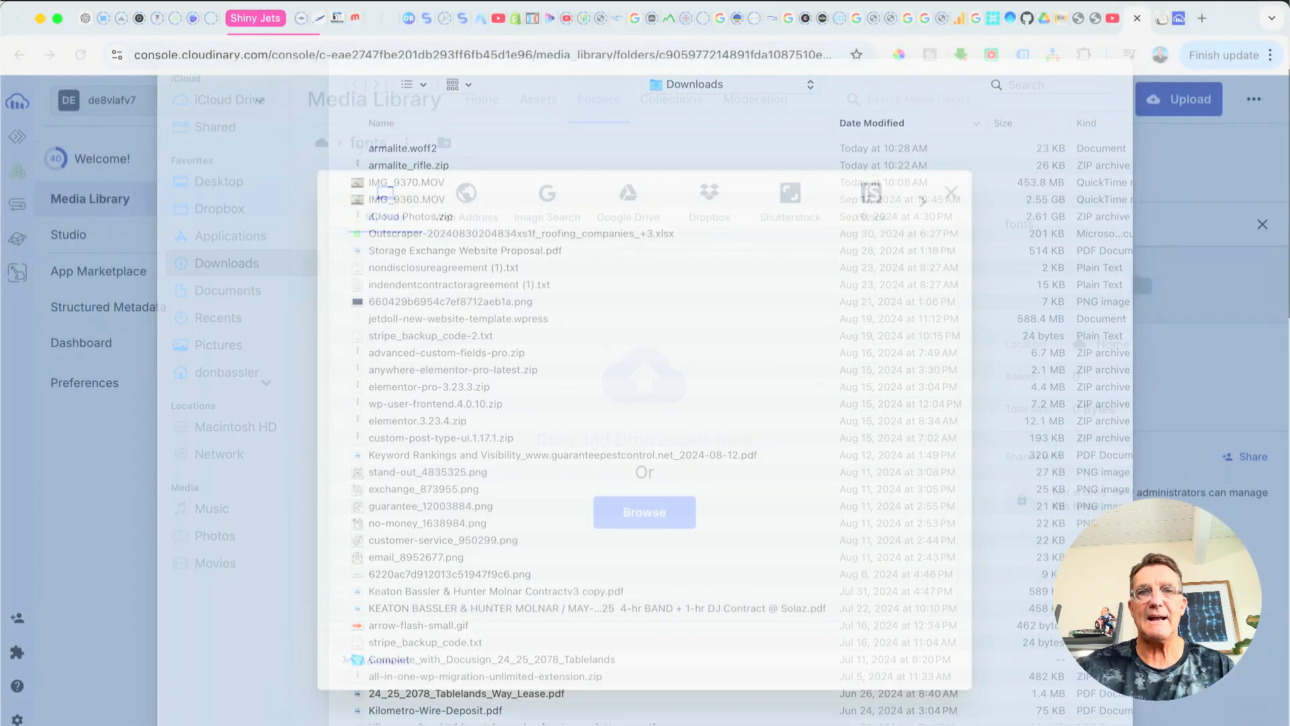
left_click(949, 196)
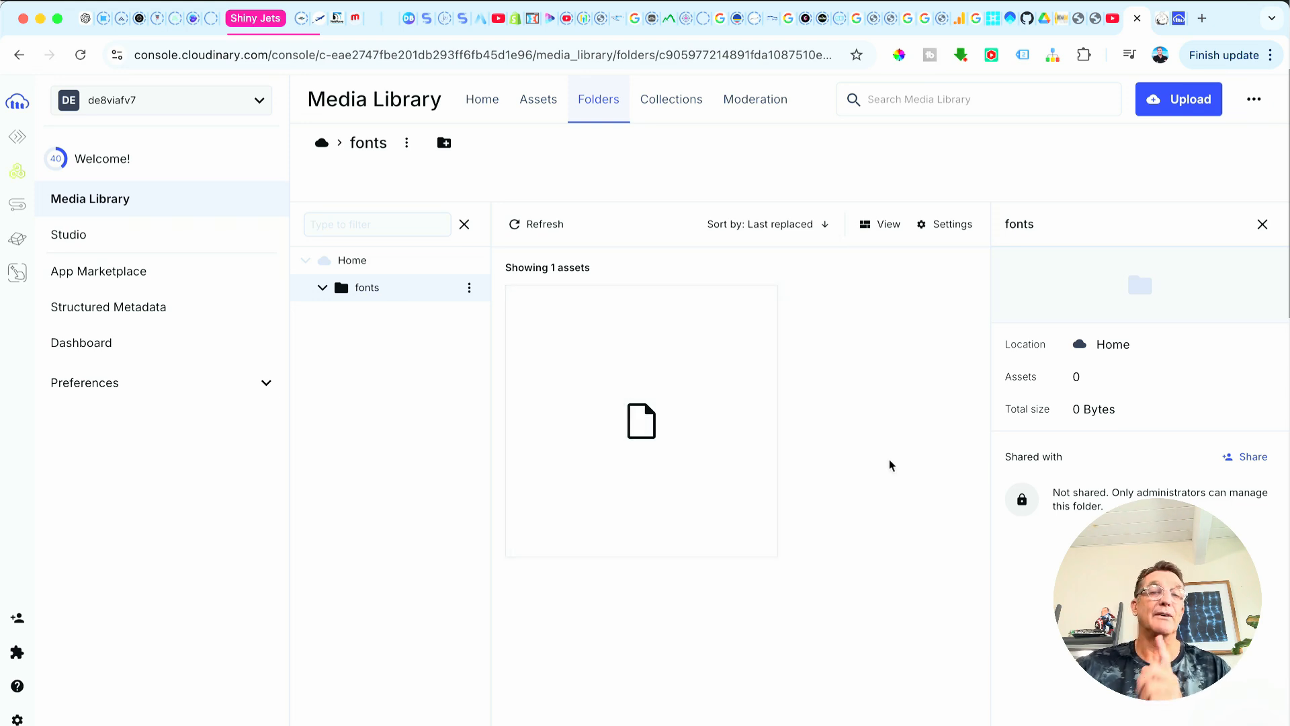
mouse_move(732, 312)
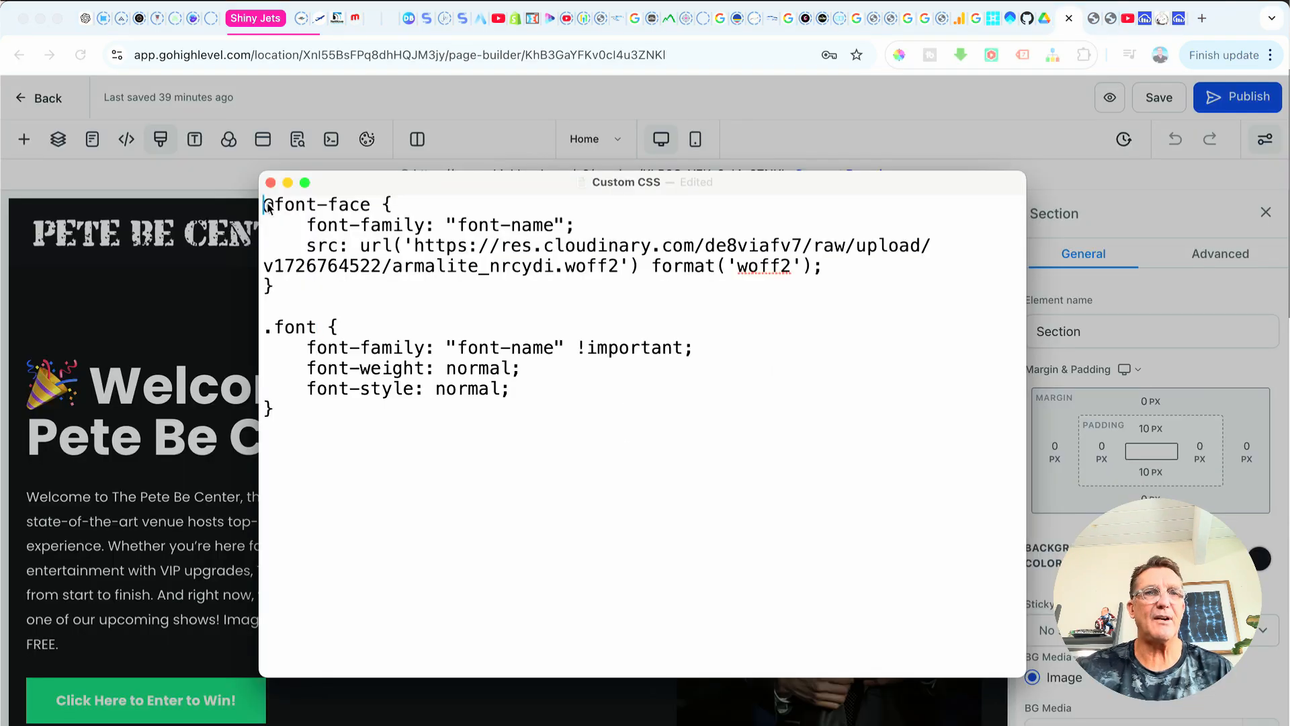
left_click_drag(265, 203, 553, 229)
left_click(508, 230)
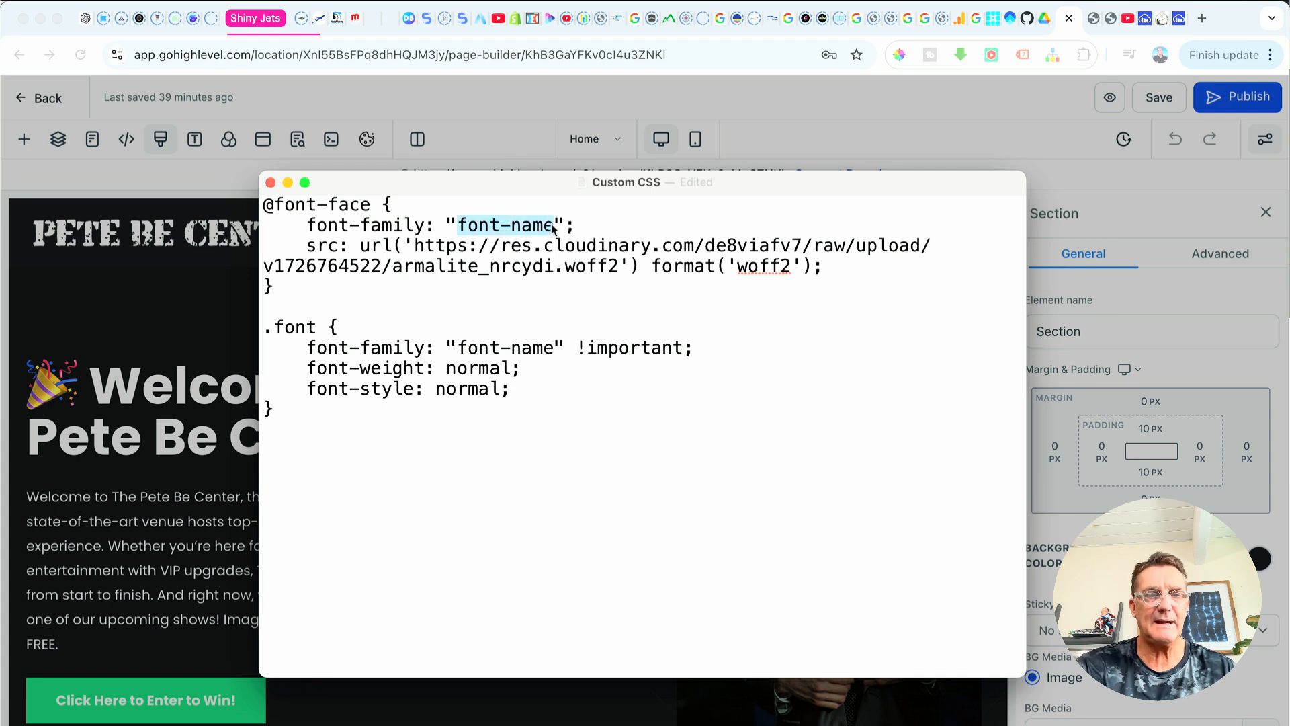
type("Armalite")
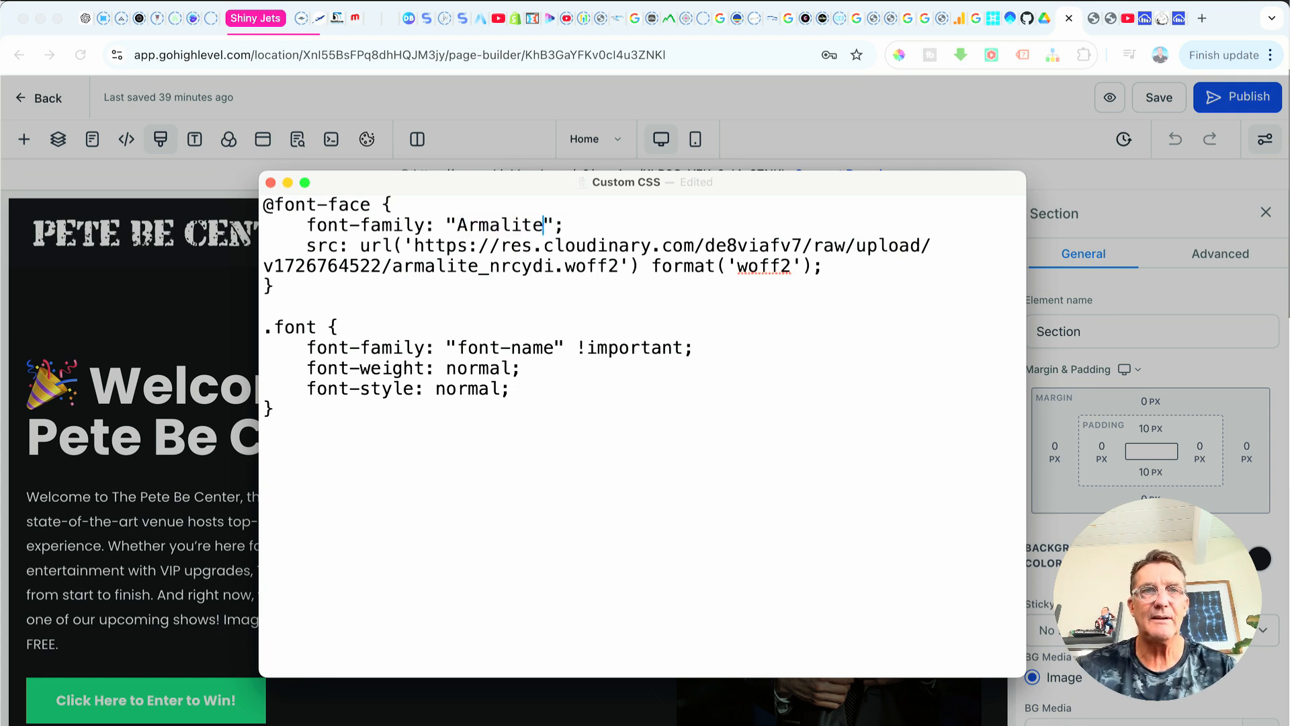
left_click_drag(416, 248, 621, 267)
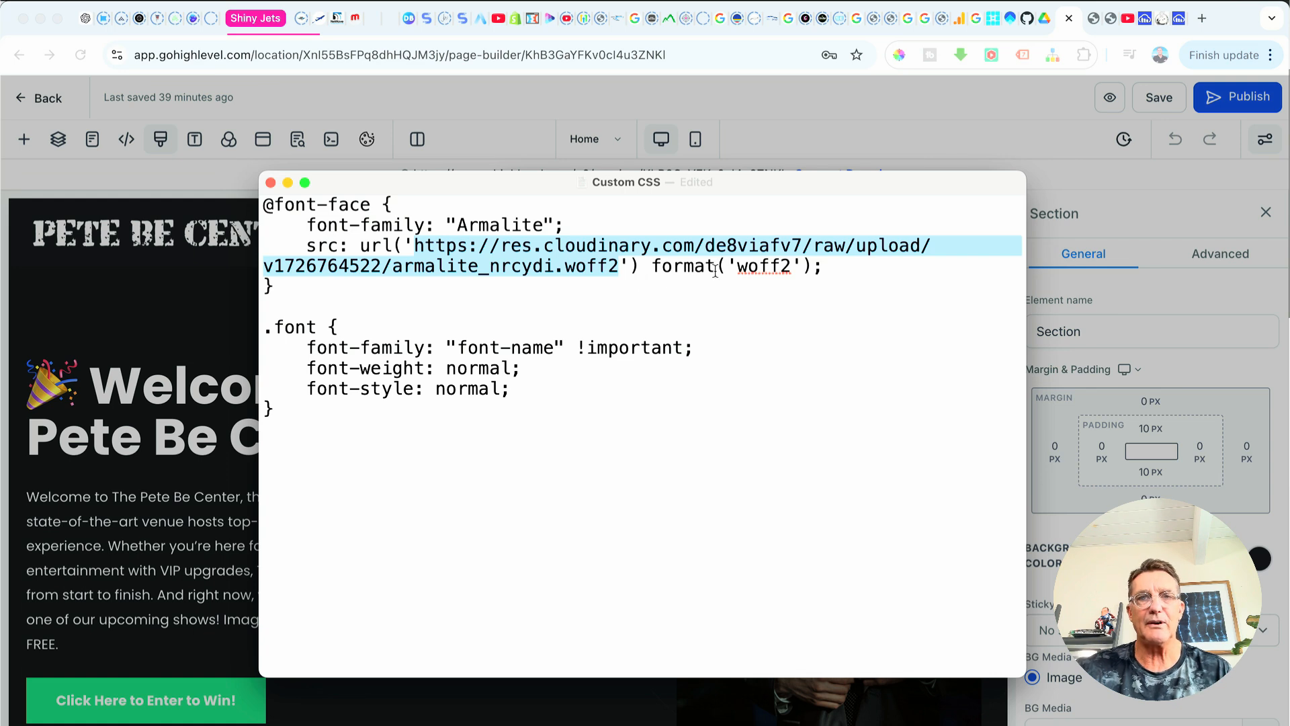
key("BackSpace")
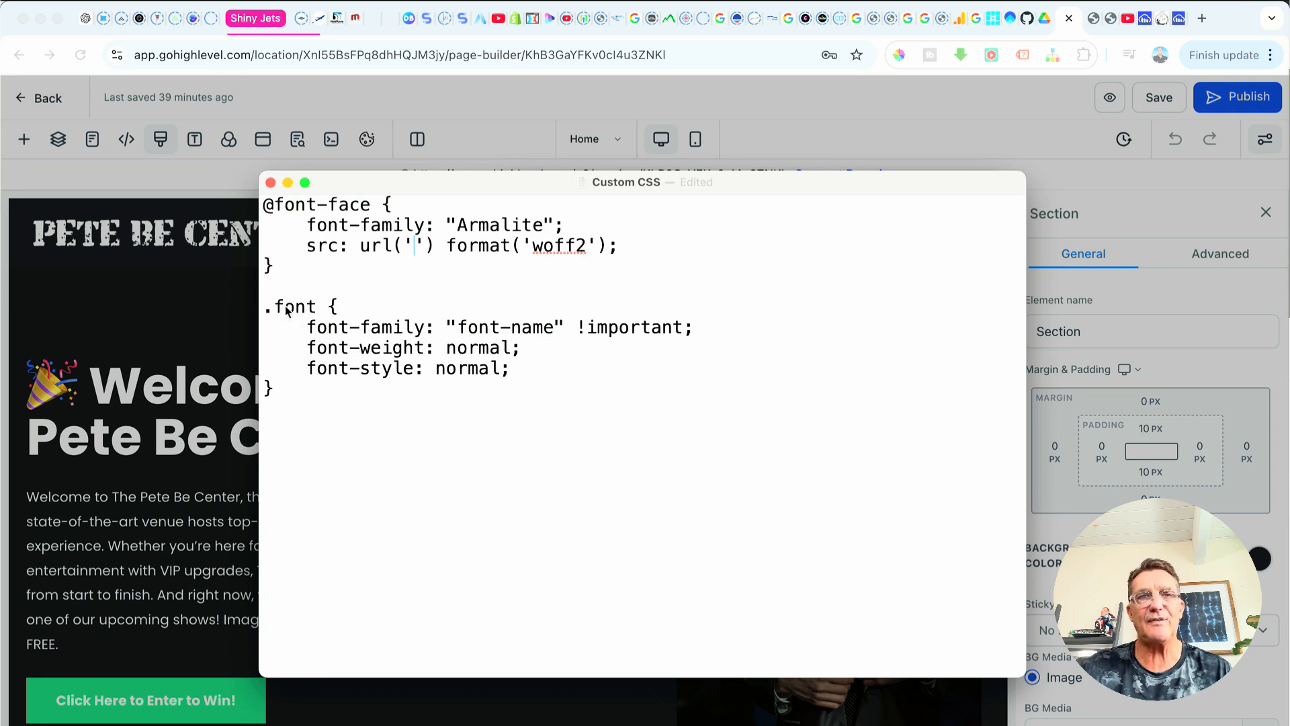
left_click_drag(458, 224, 543, 229)
key("super+c")
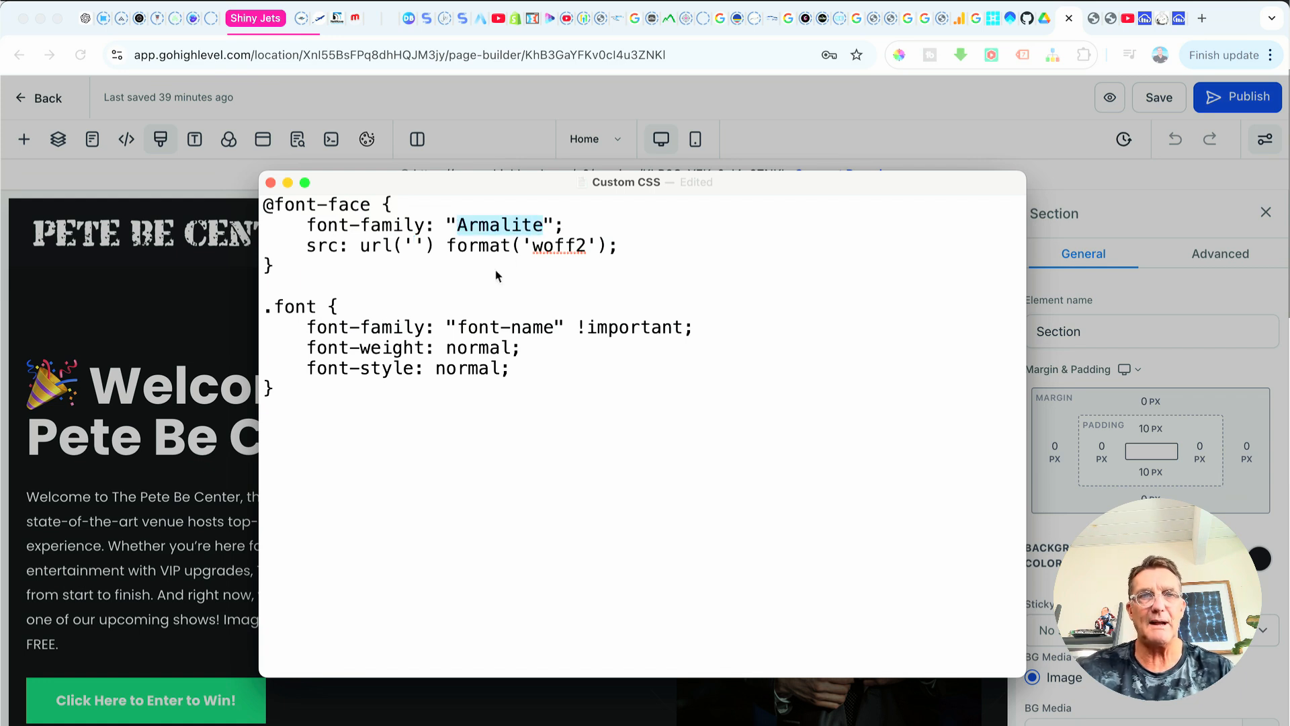
double_click(462, 330)
left_click_drag(459, 328, 554, 328)
key("BackSpace")
key("super+v")
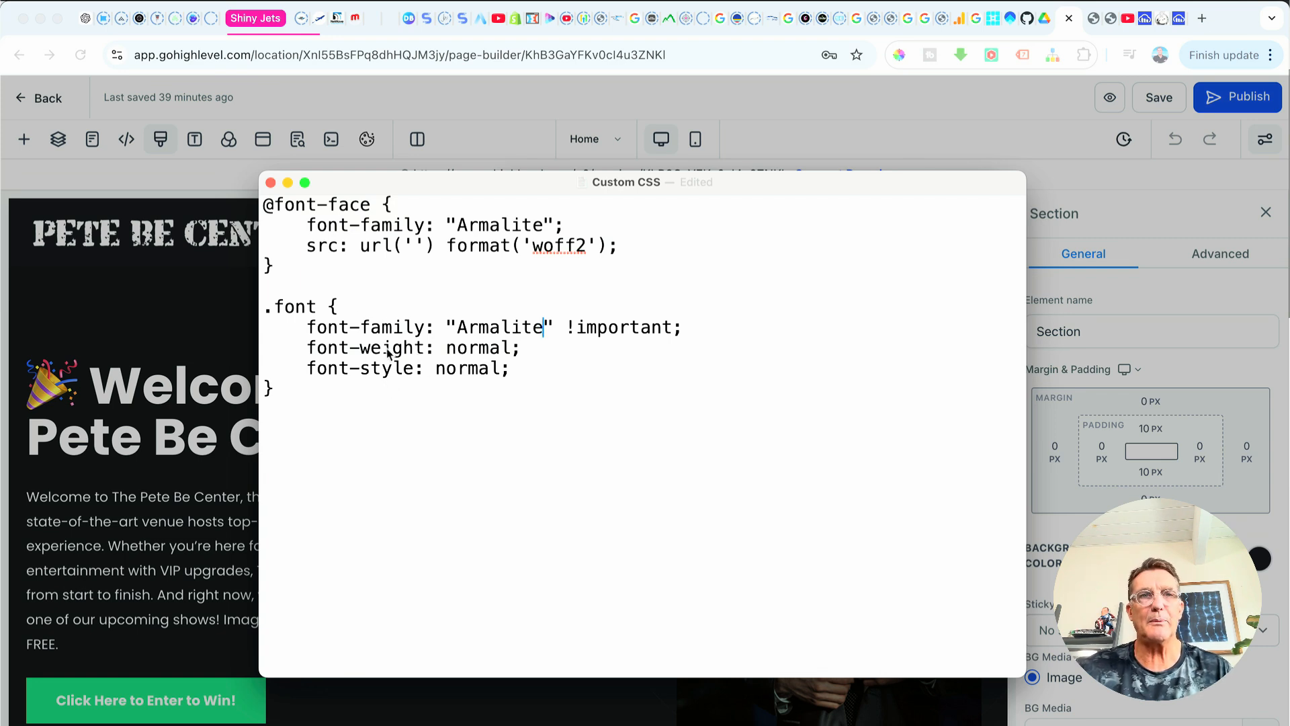
- Copy the uploaded font file's URL from the Cloudinary fonts folder and paste it into the note's src url
left_click(414, 246)
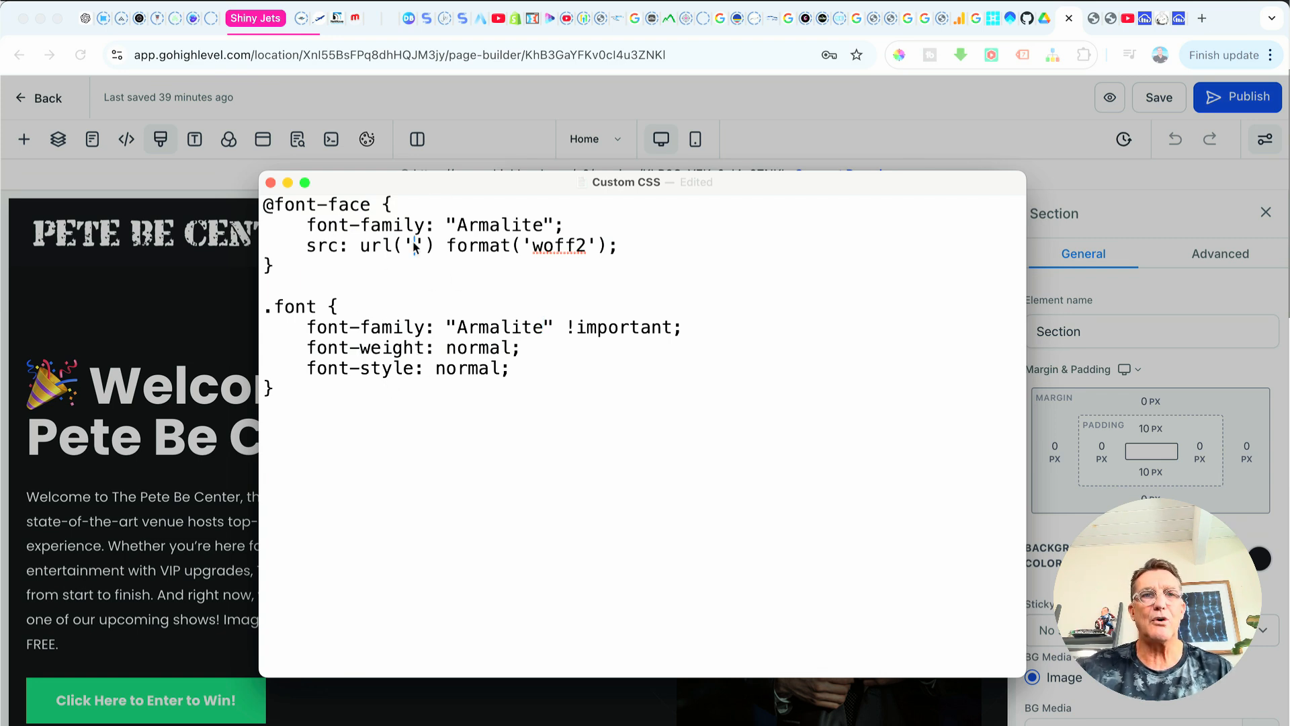
left_click(1179, 19)
left_click(1135, 22)
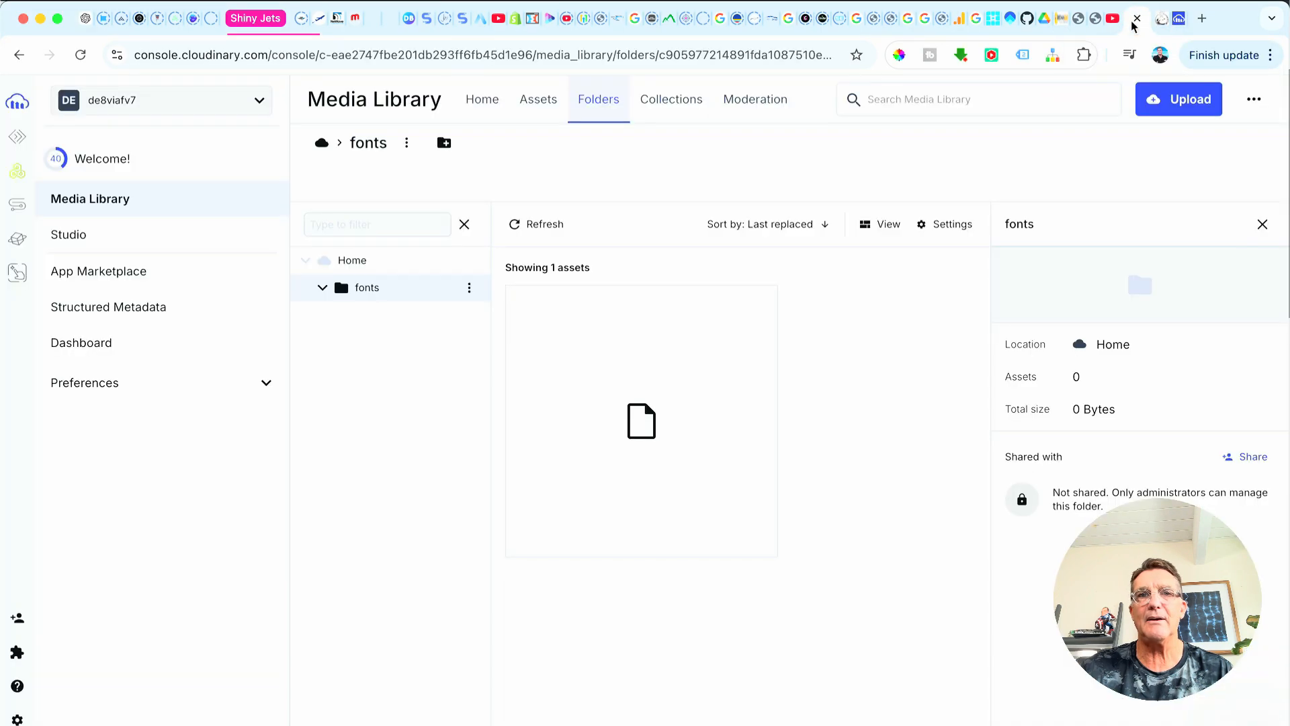
left_click(731, 308)
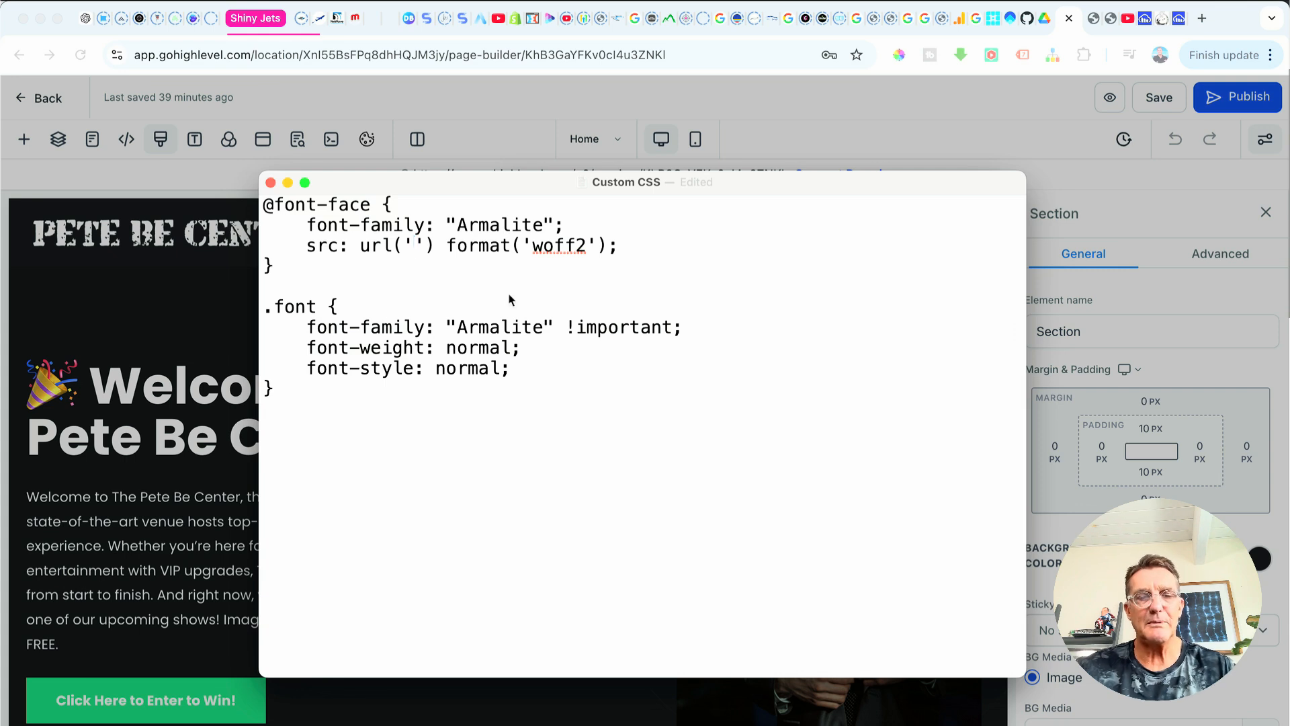
key("super+v")
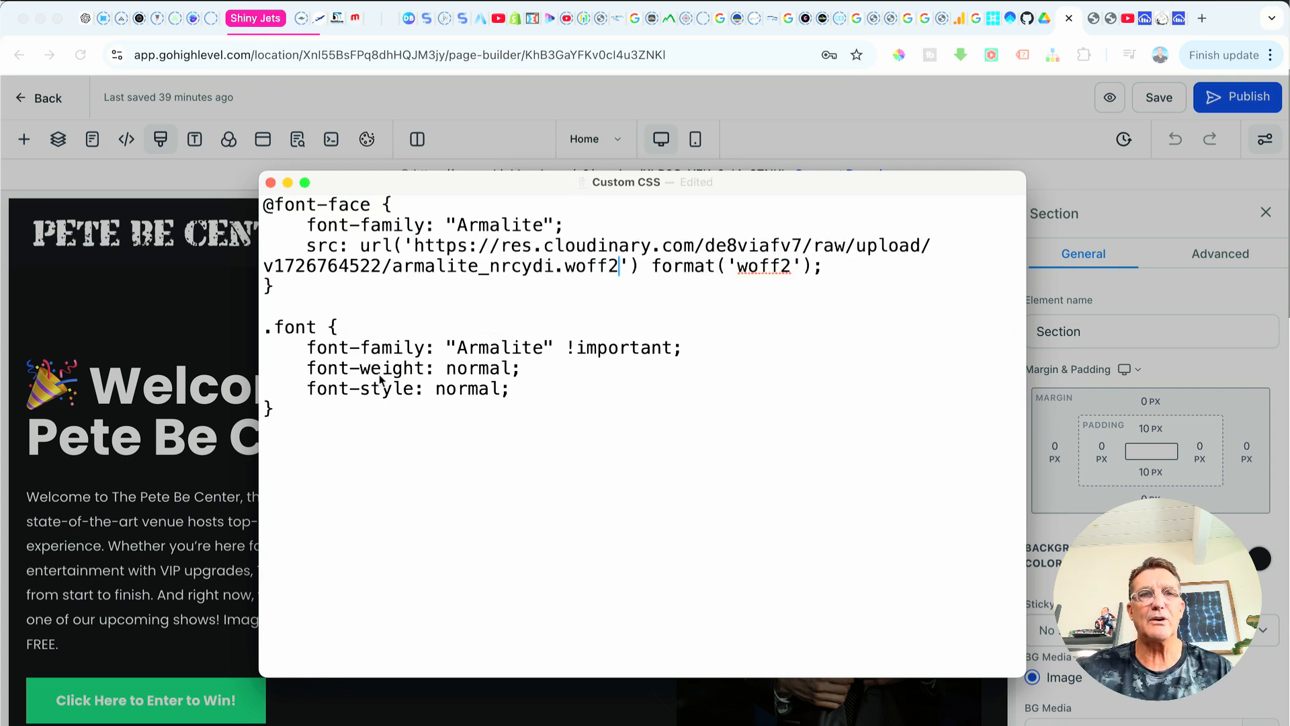
- Rename the .font class in the CSS note to .army
left_click_drag(273, 328, 315, 332)
type("army")
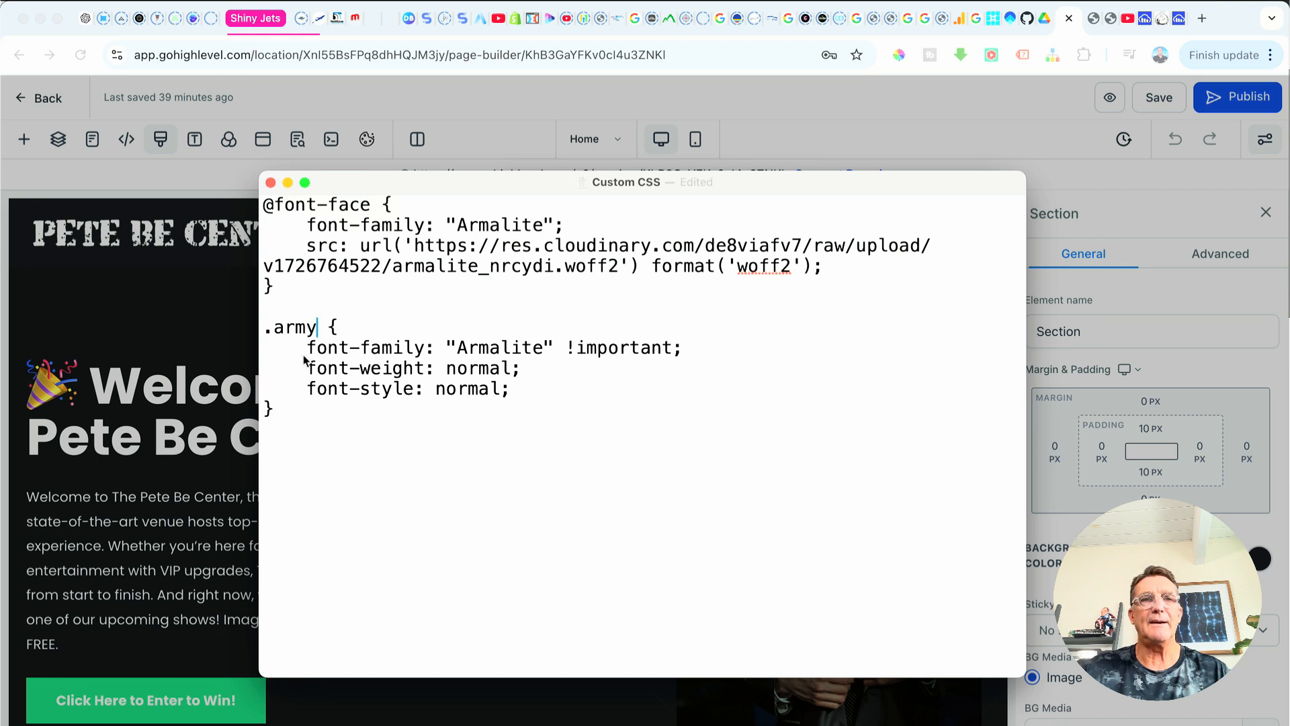
left_click_drag(278, 329, 316, 331)
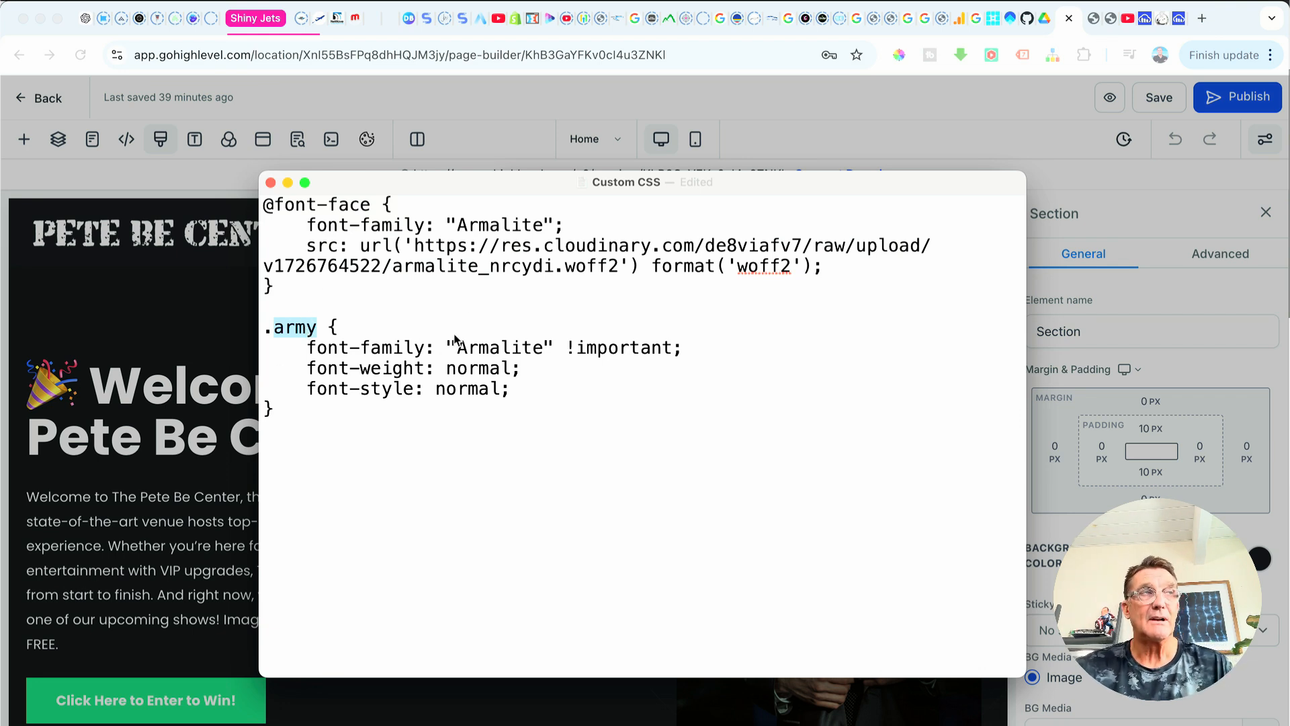
- Copy the complete CSS from the note into the GoHighLevel page's Custom CSS and save it
left_click_drag(308, 419, 250, 208)
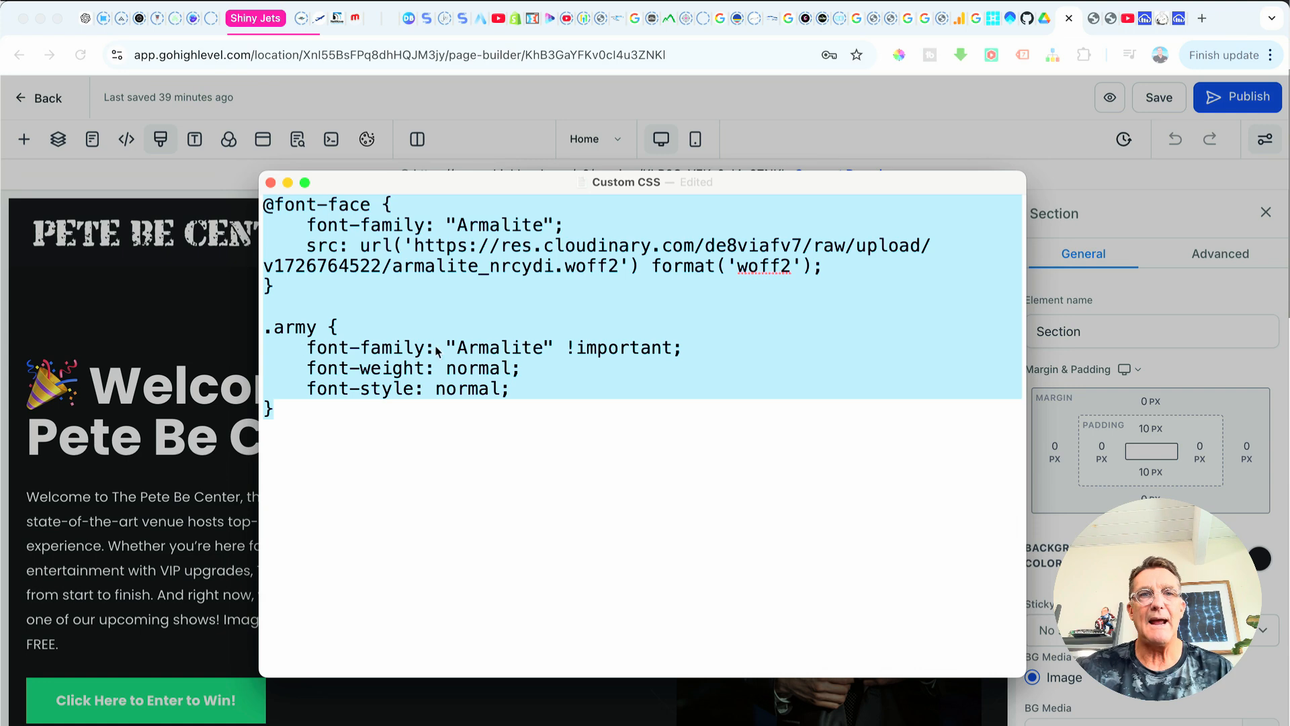
left_click(563, 720)
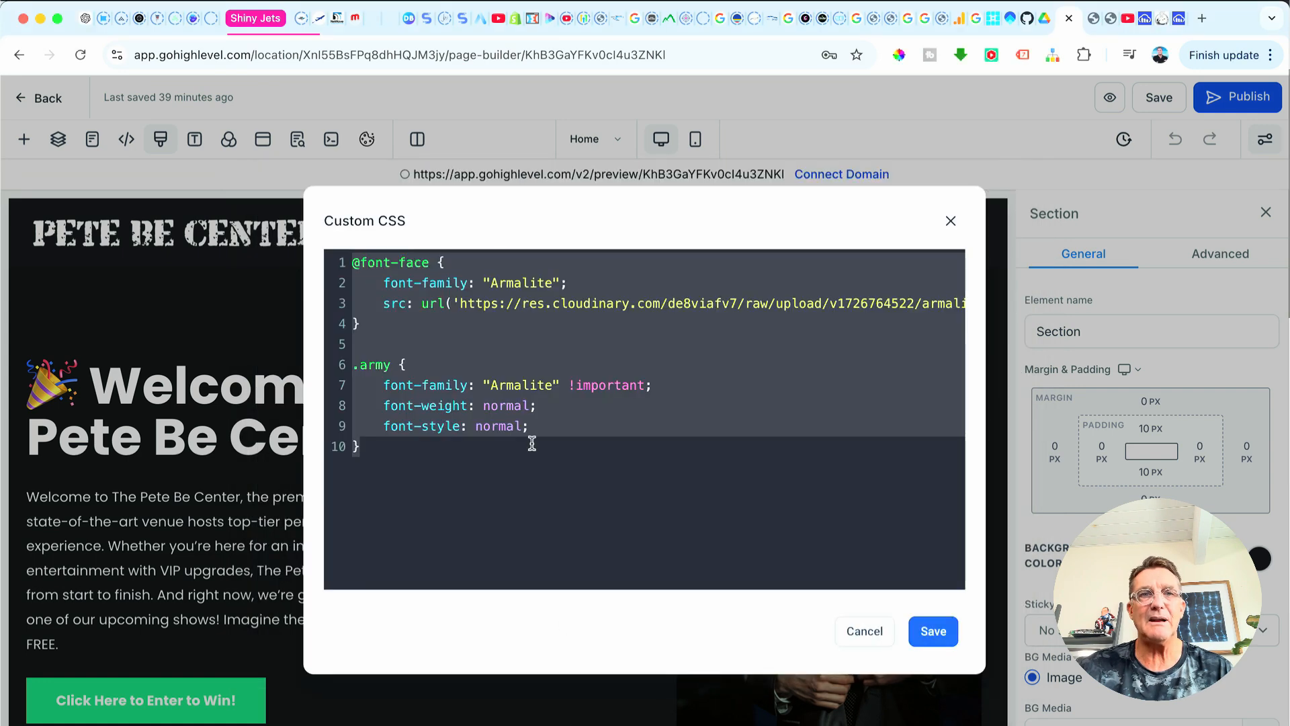
left_click(440, 463)
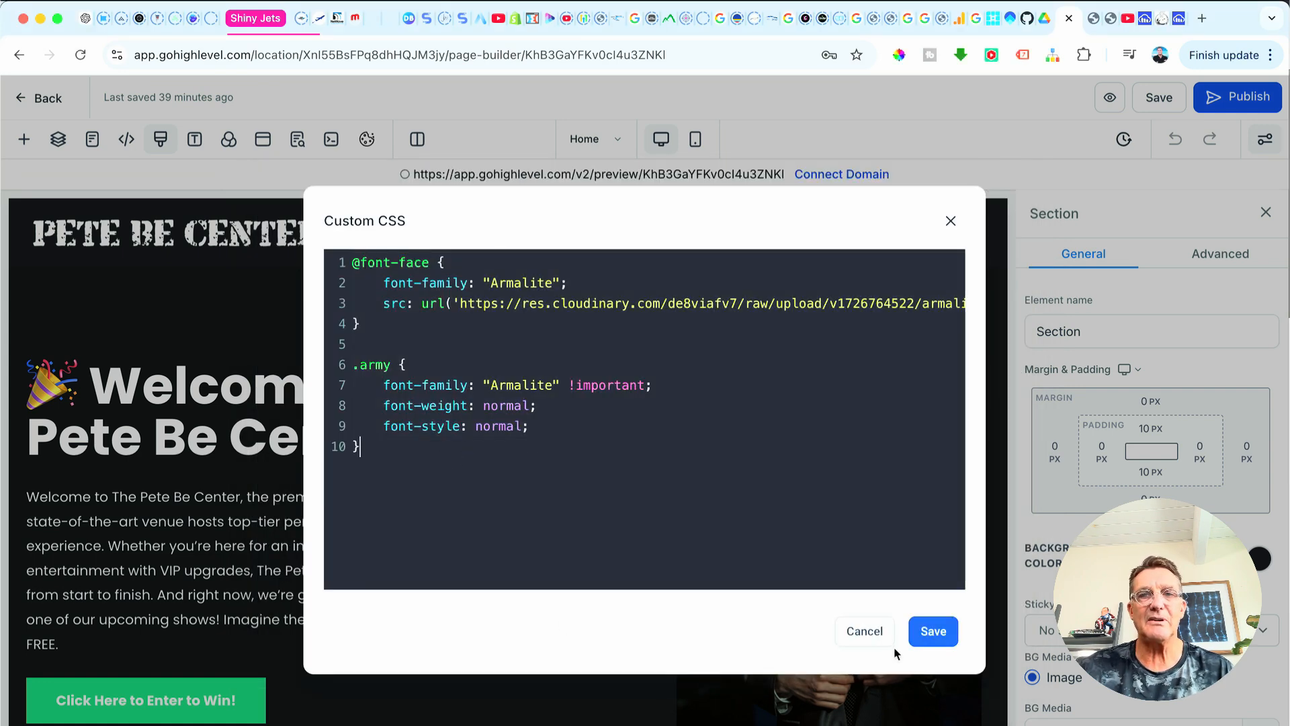
left_click(864, 630)
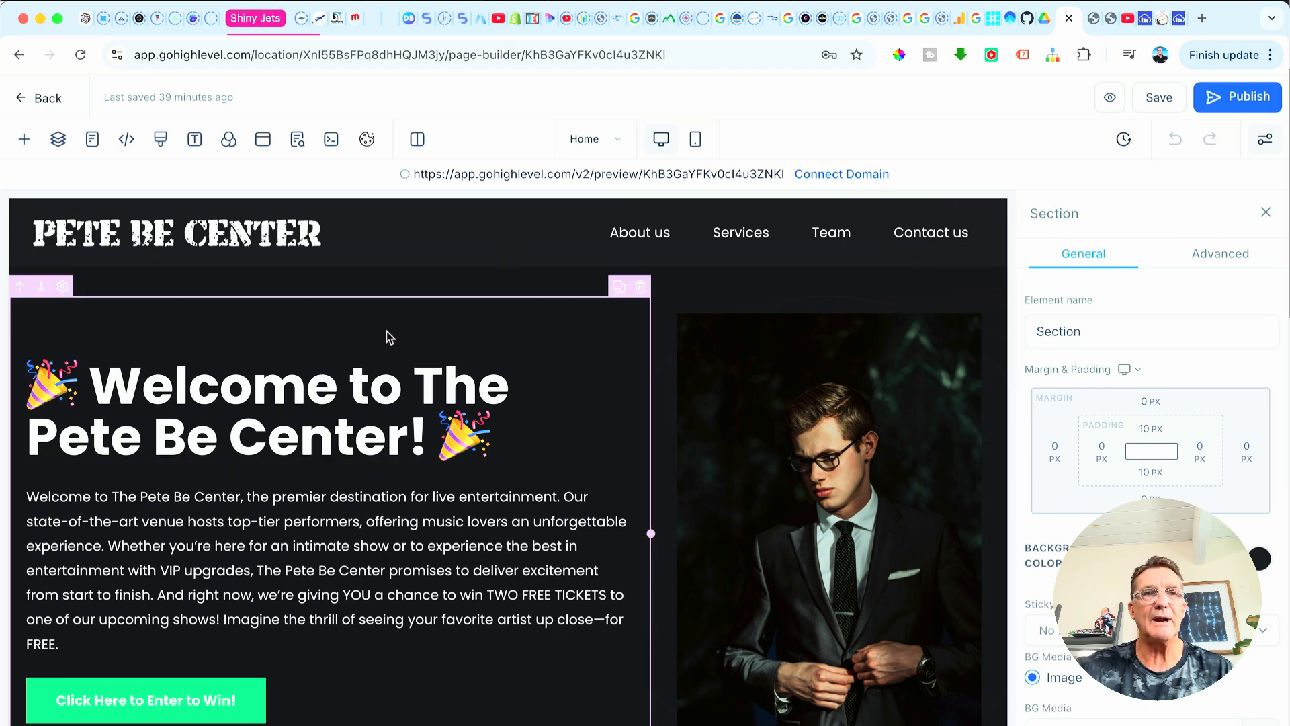
left_click(161, 141)
left_click_drag(384, 465, 328, 264)
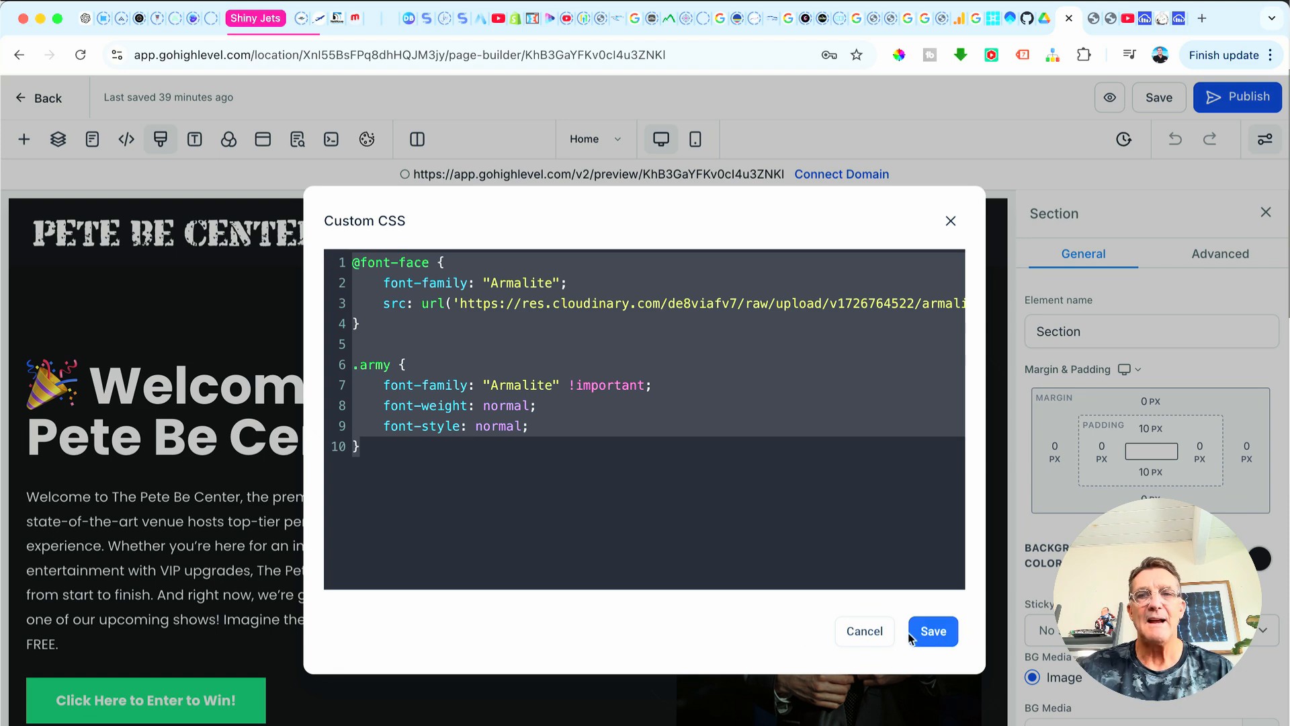
left_click(932, 632)
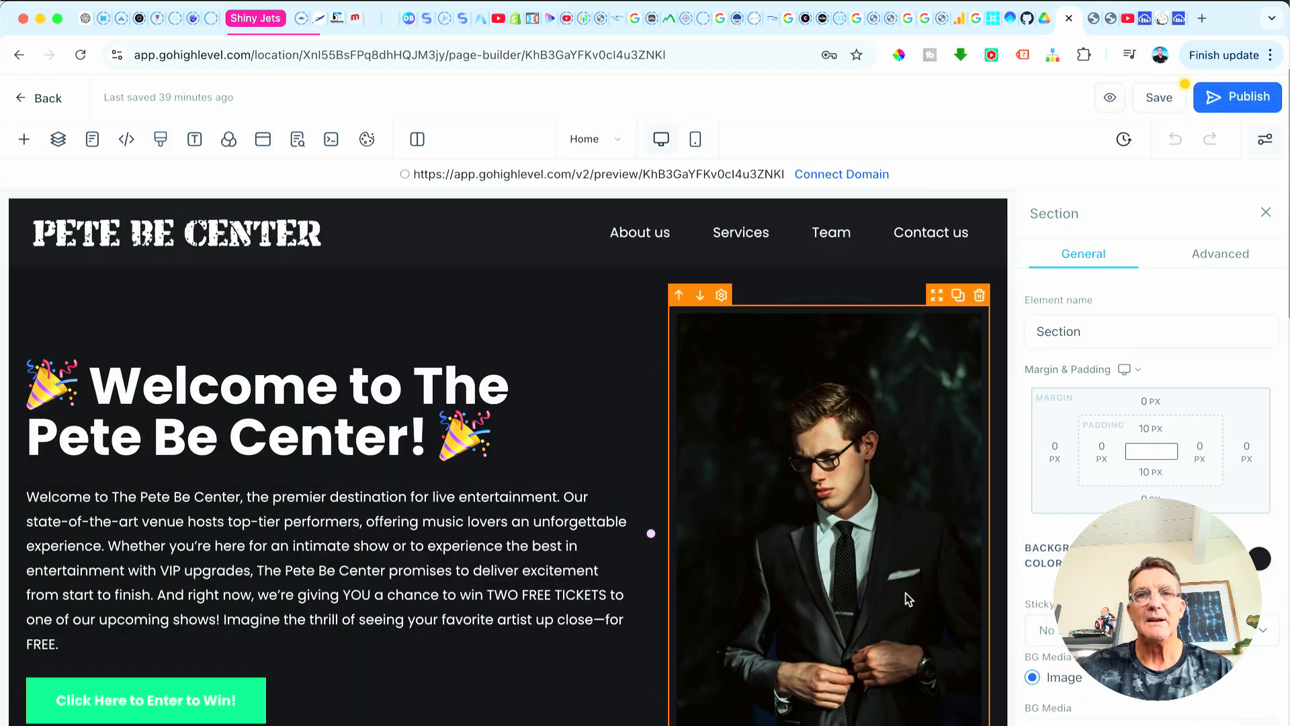
- Add the custom class army to the Popular Lessons headline in the E-Learning section
scroll(781, 547, "down", 15)
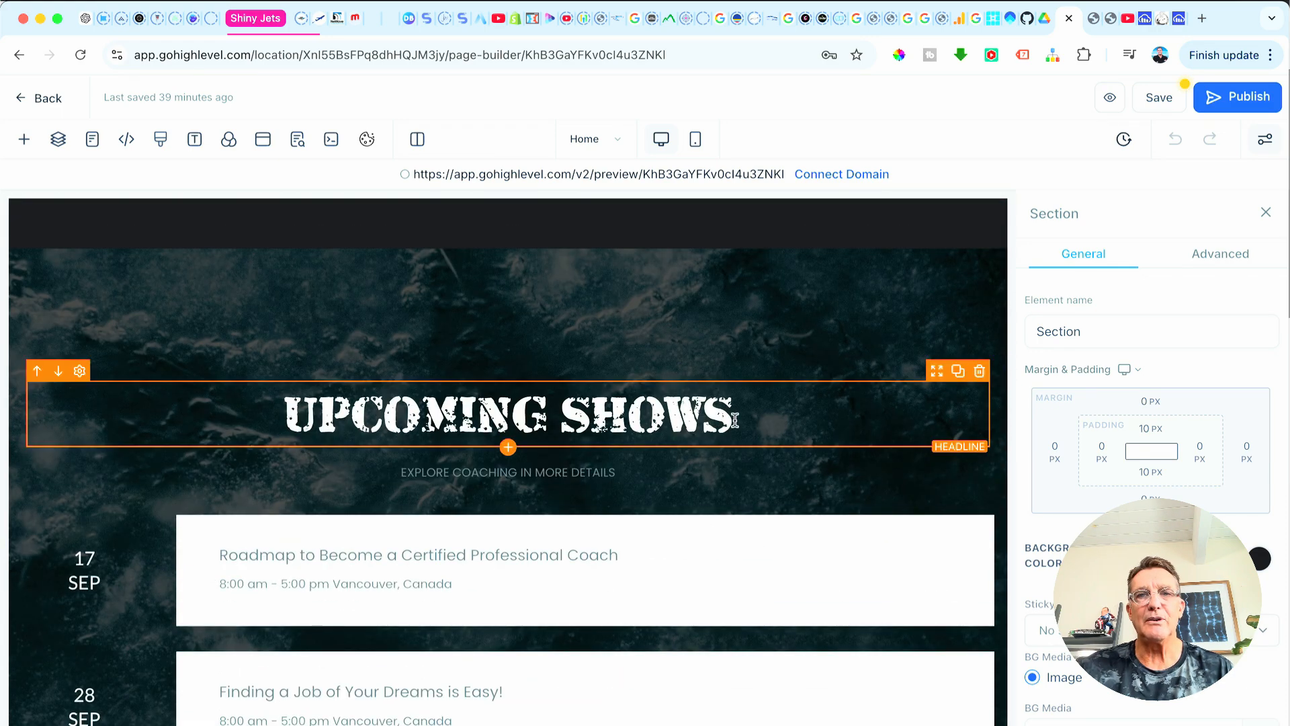
left_click(735, 420)
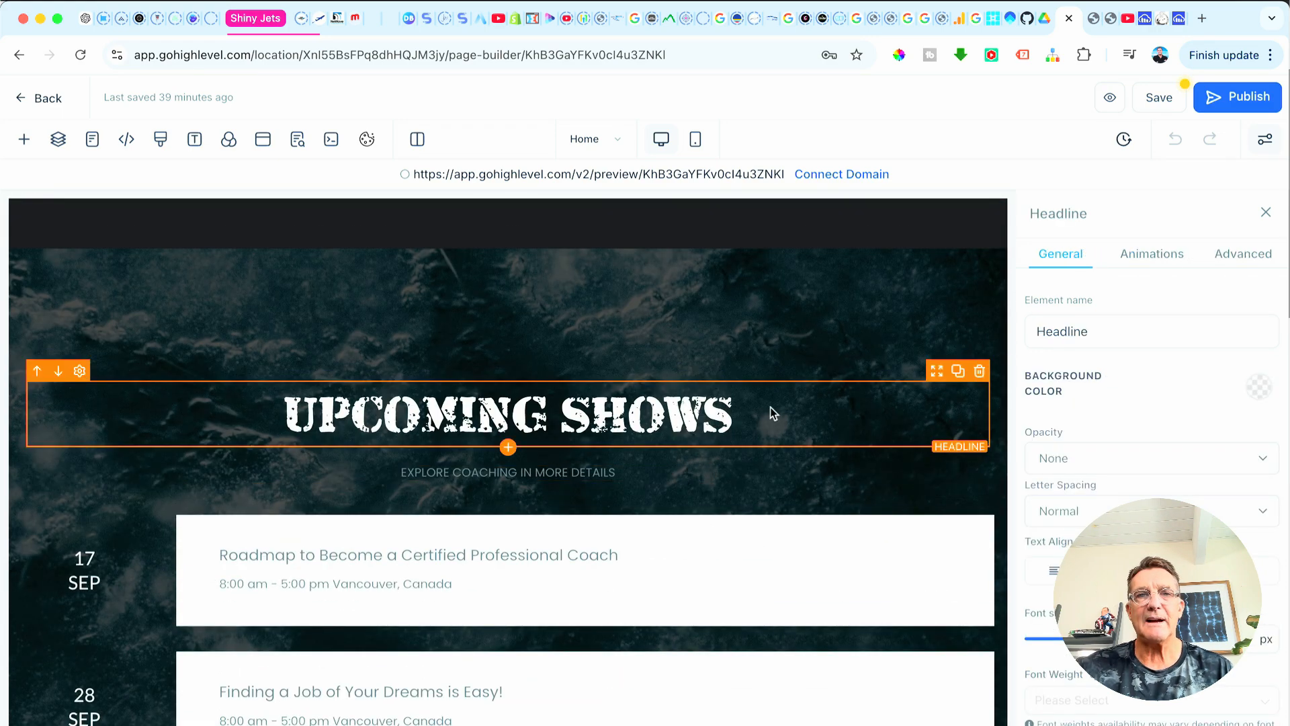
scroll(750, 404, "down", 15)
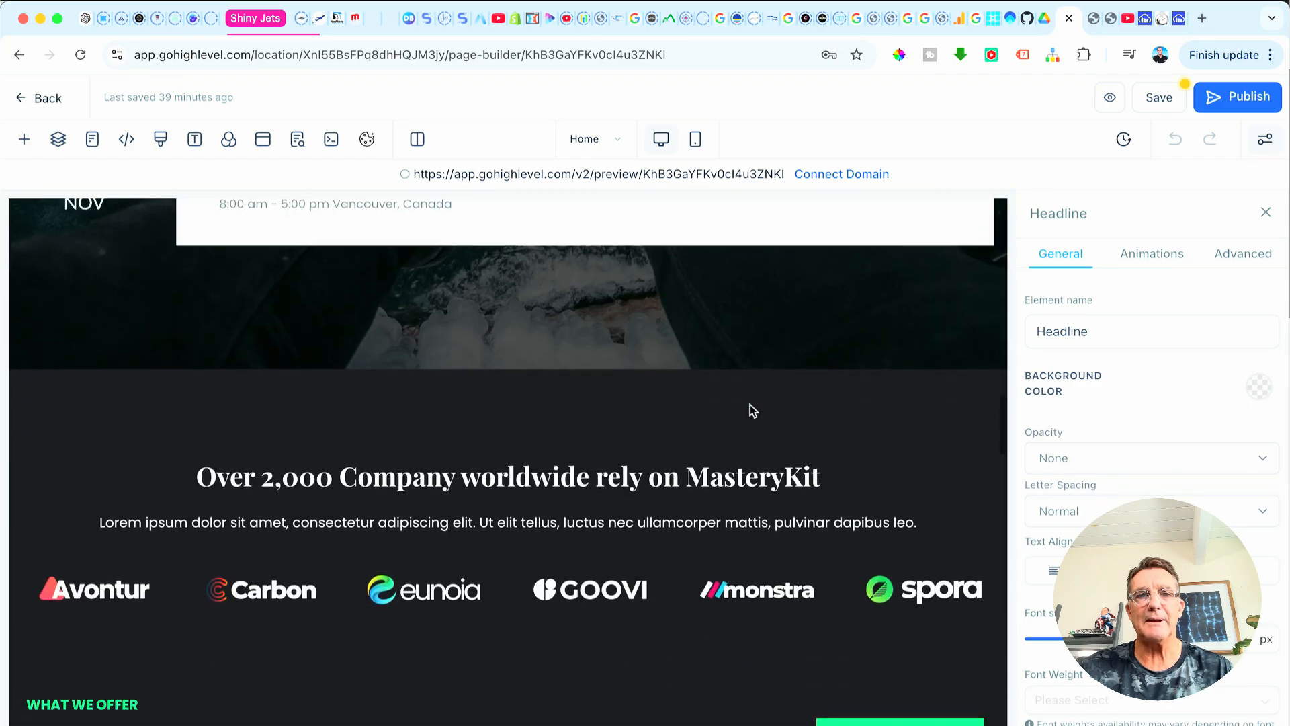
scroll(750, 404, "down", 10)
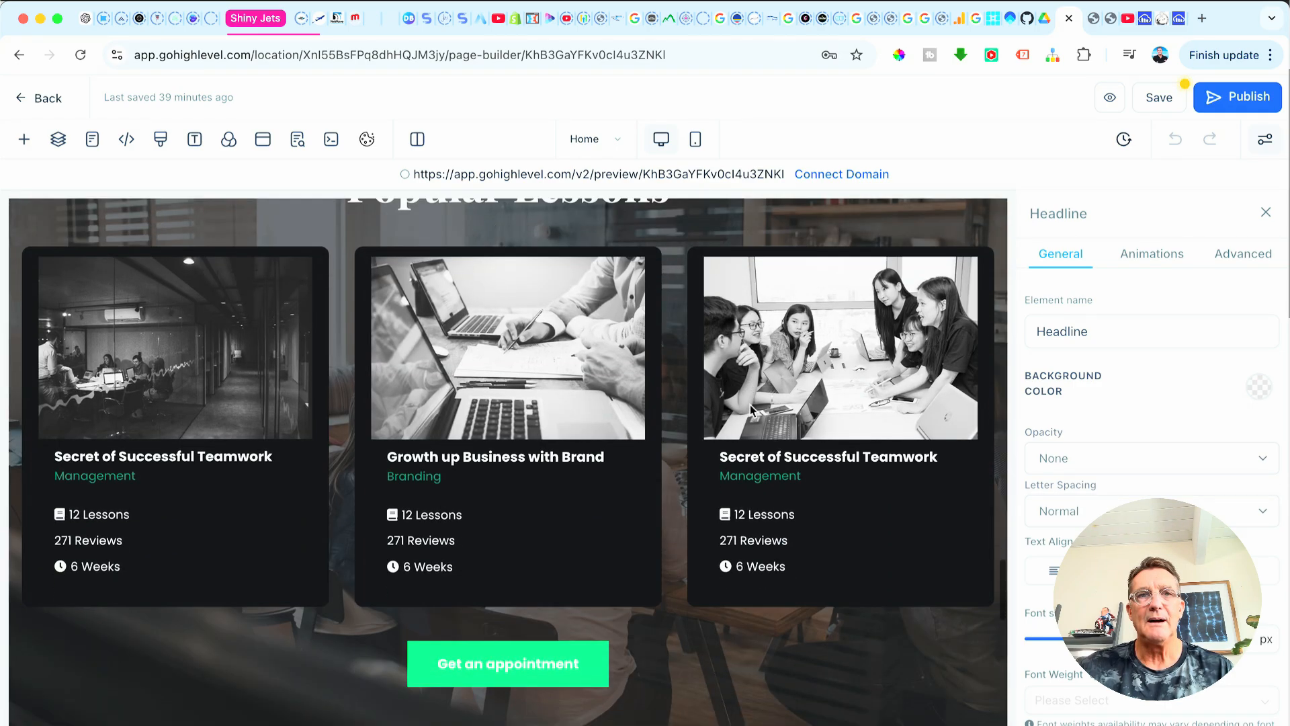
scroll(686, 388, "up", 3)
left_click(560, 353)
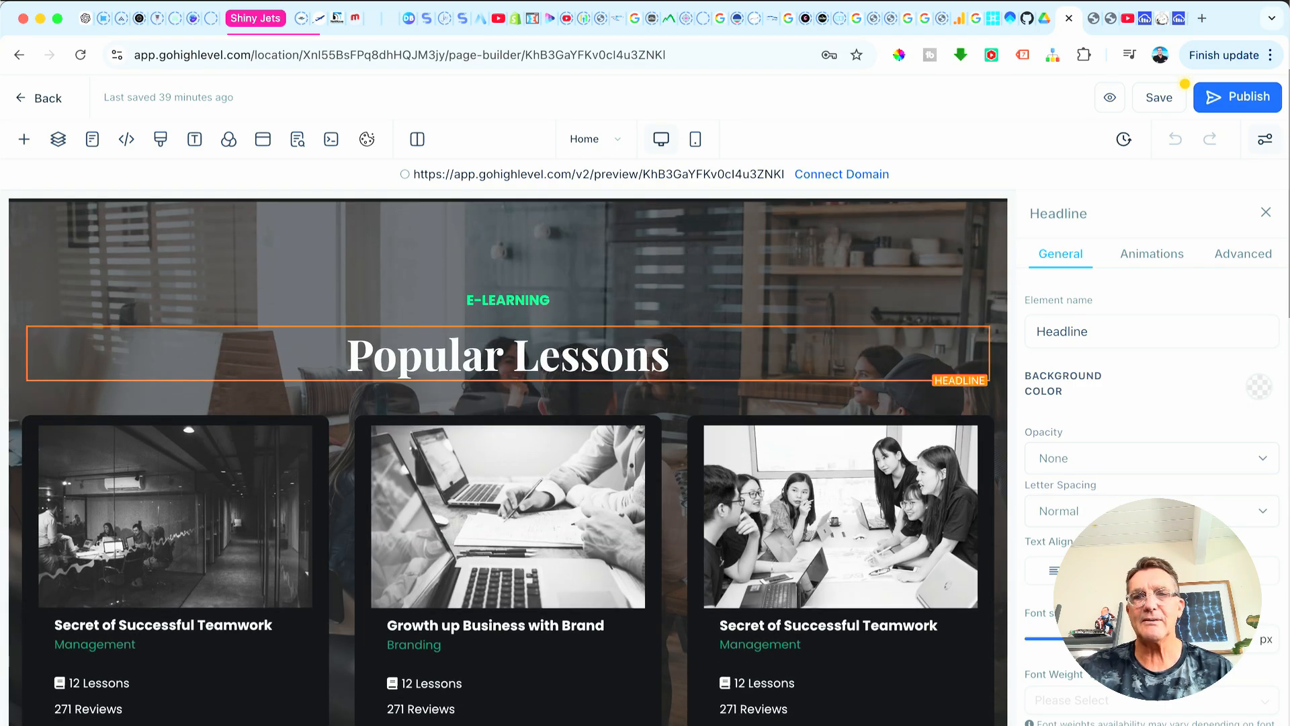
left_click(852, 375)
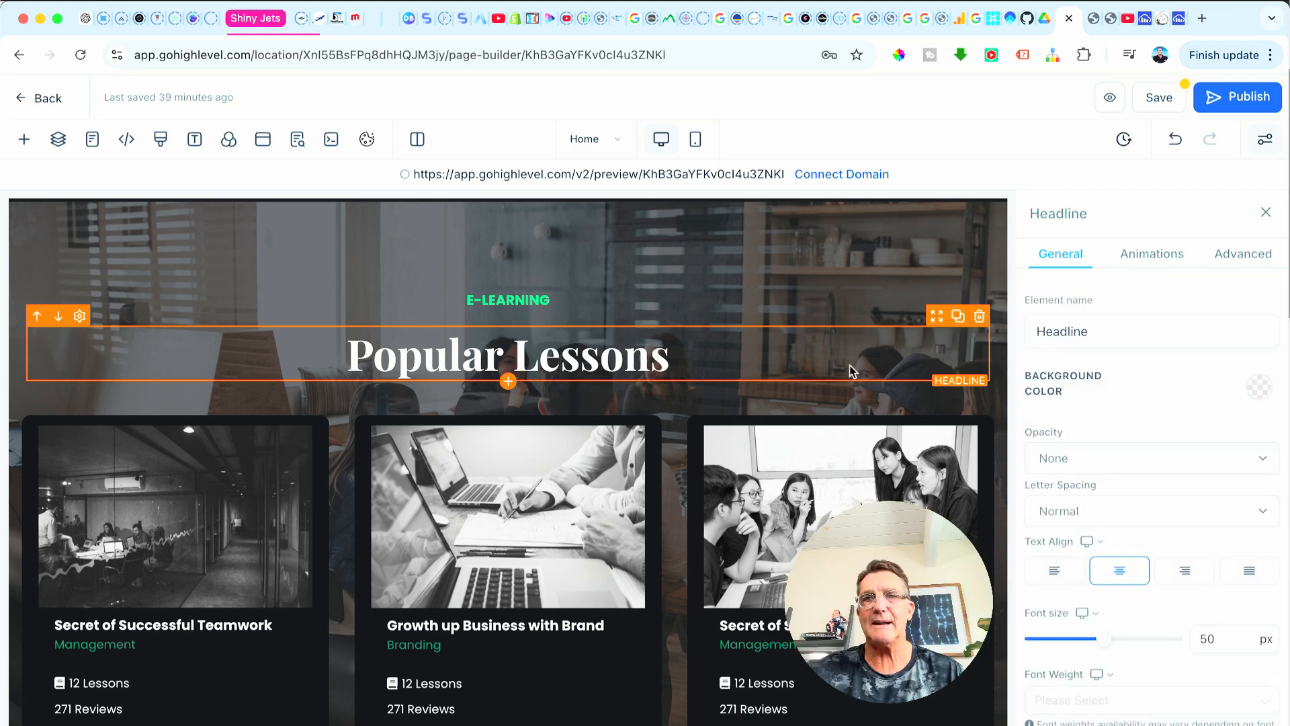
left_click(1240, 255)
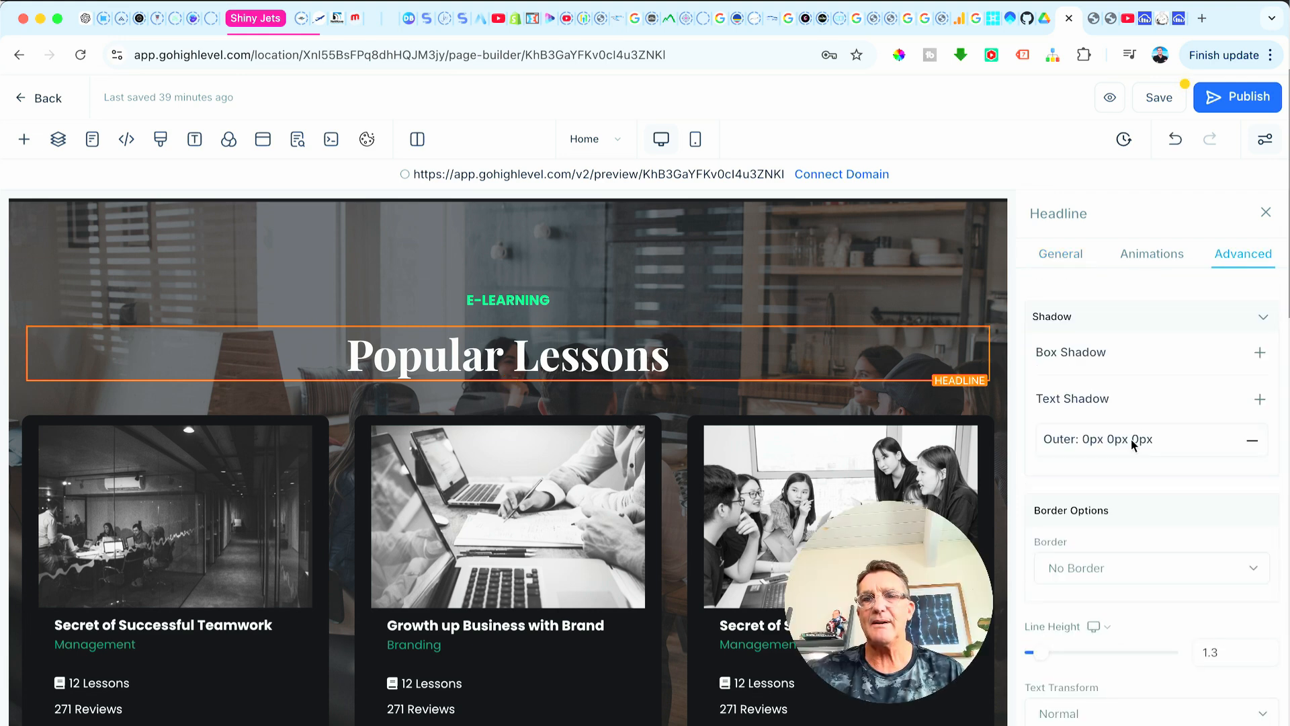
scroll(1131, 441, "down", 4)
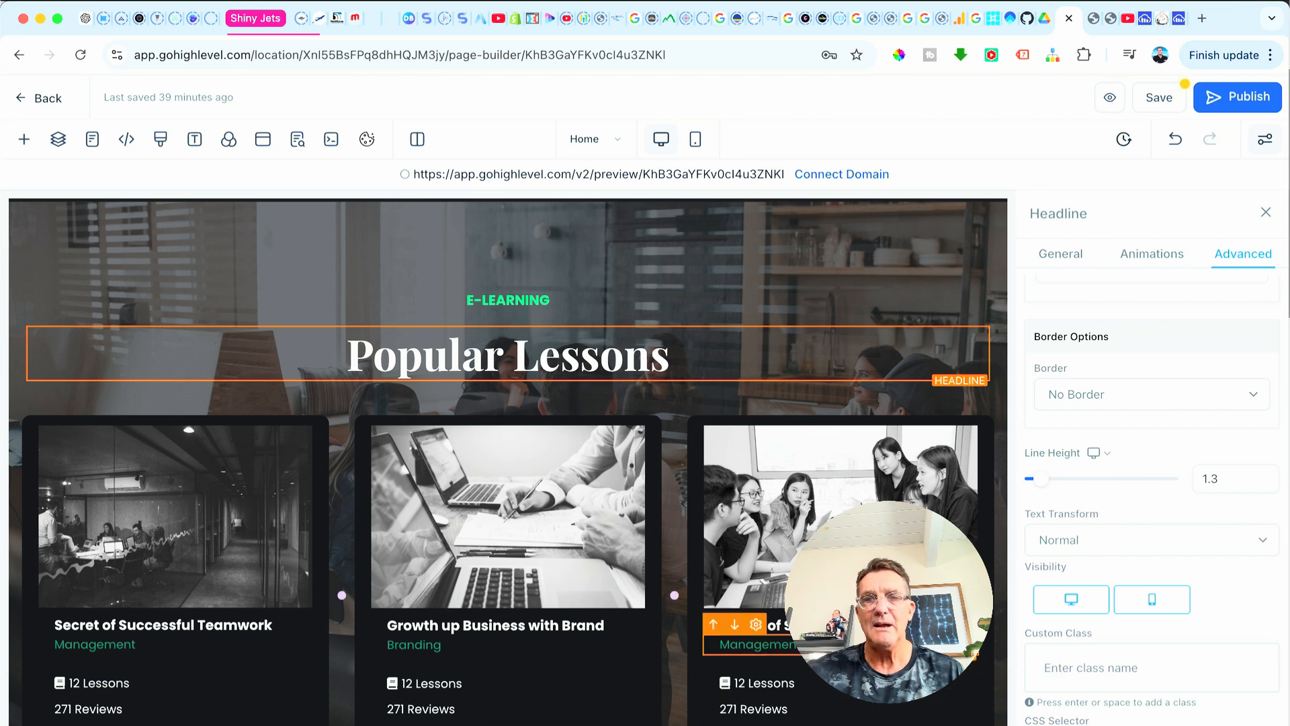
type("a")
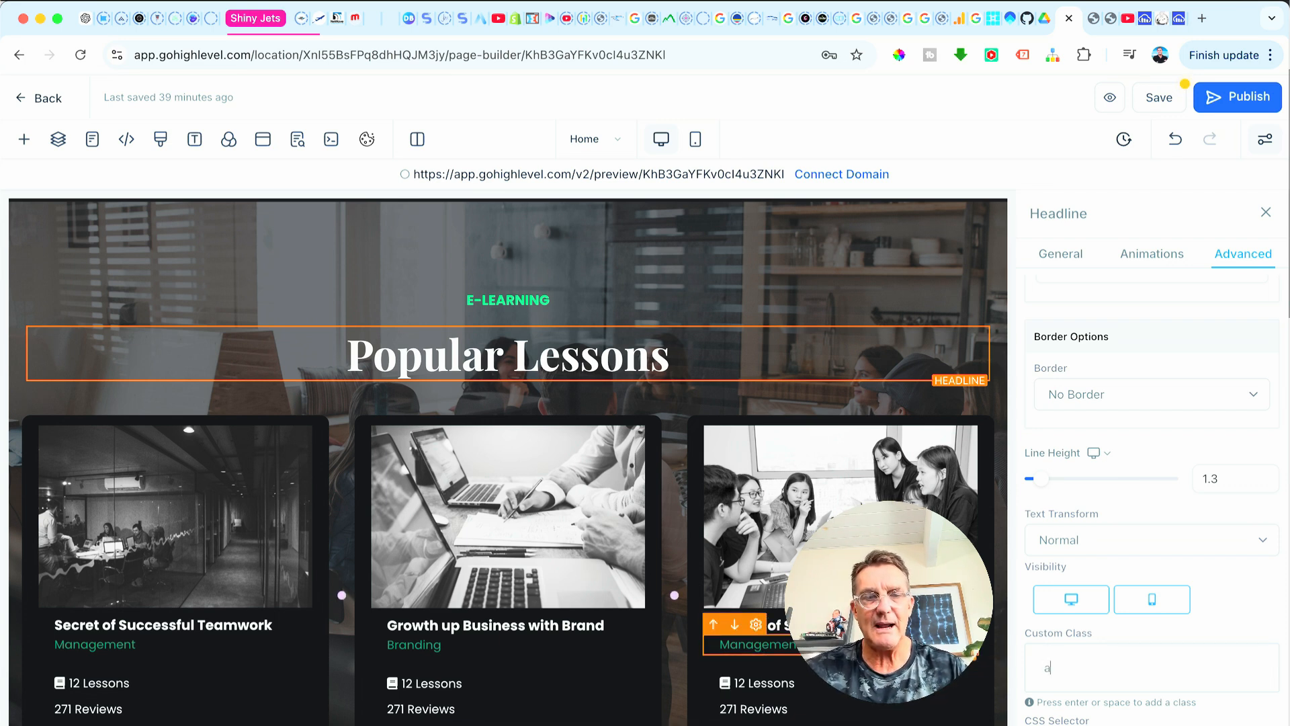
type("rmy")
key("Return")
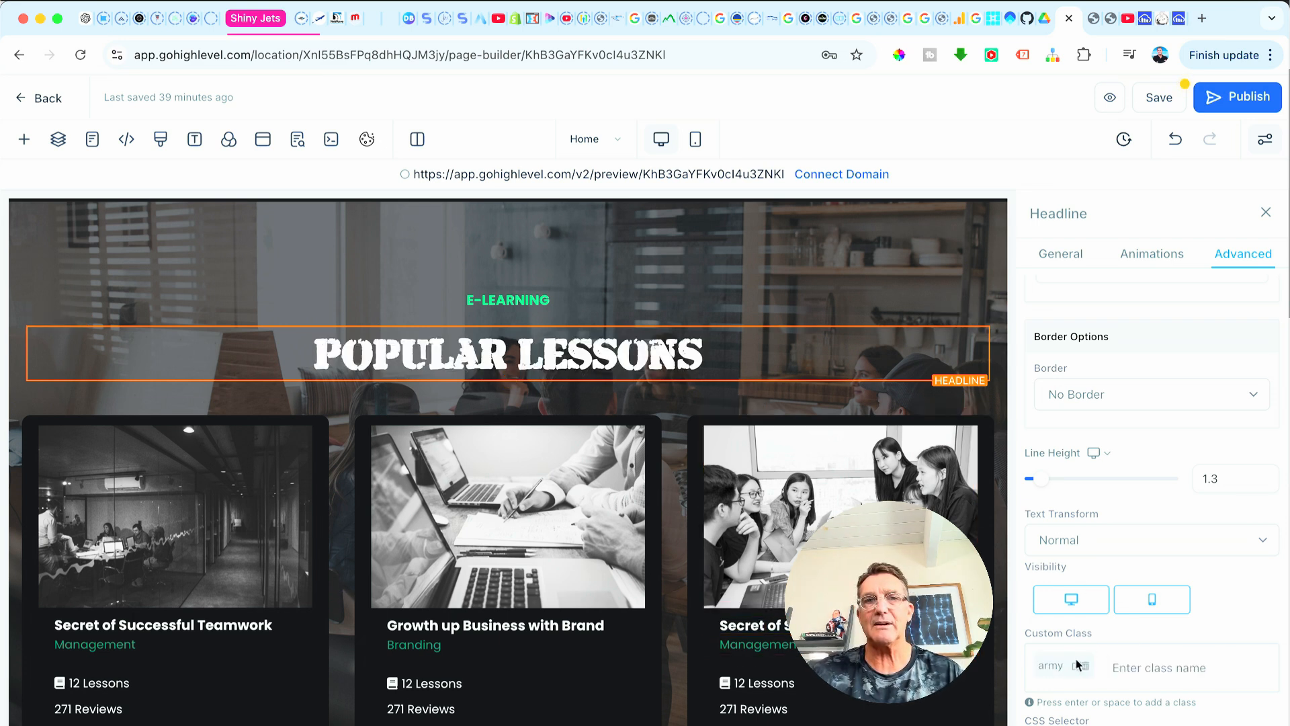
- Add the custom class army to the Our Team headline
scroll(676, 299, "down", 1)
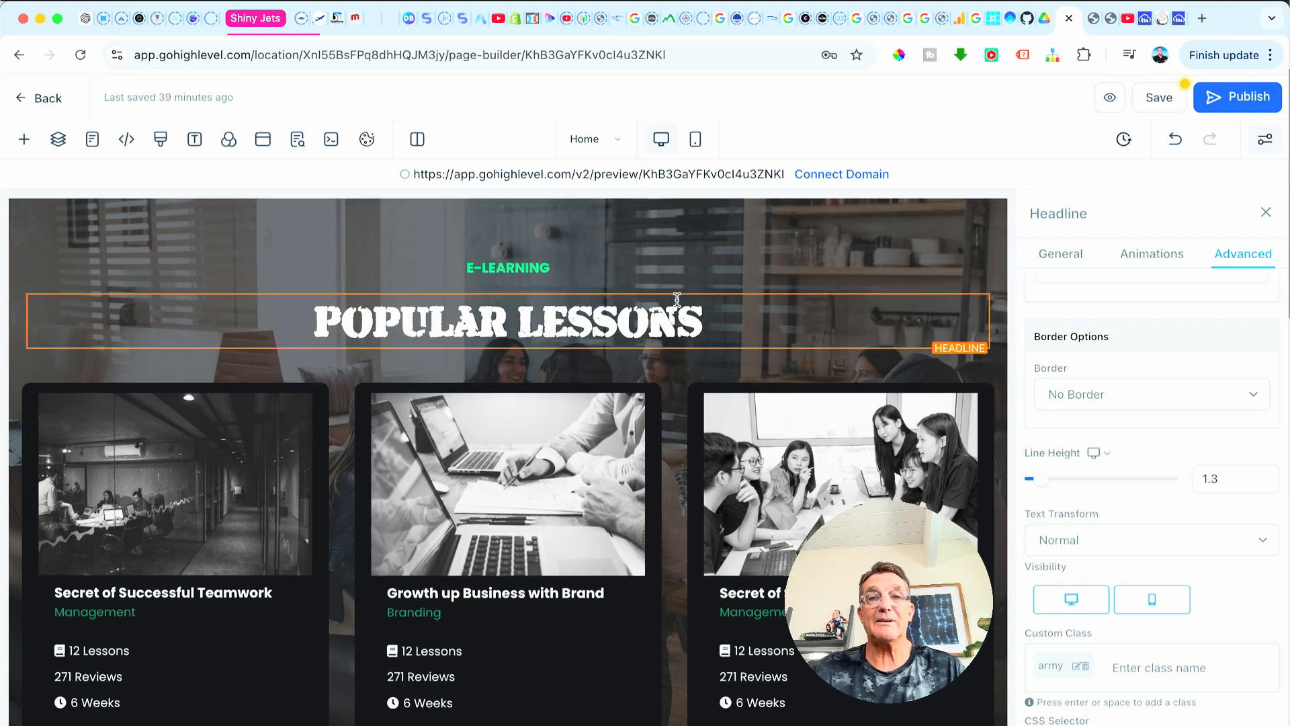
scroll(676, 299, "down", 15)
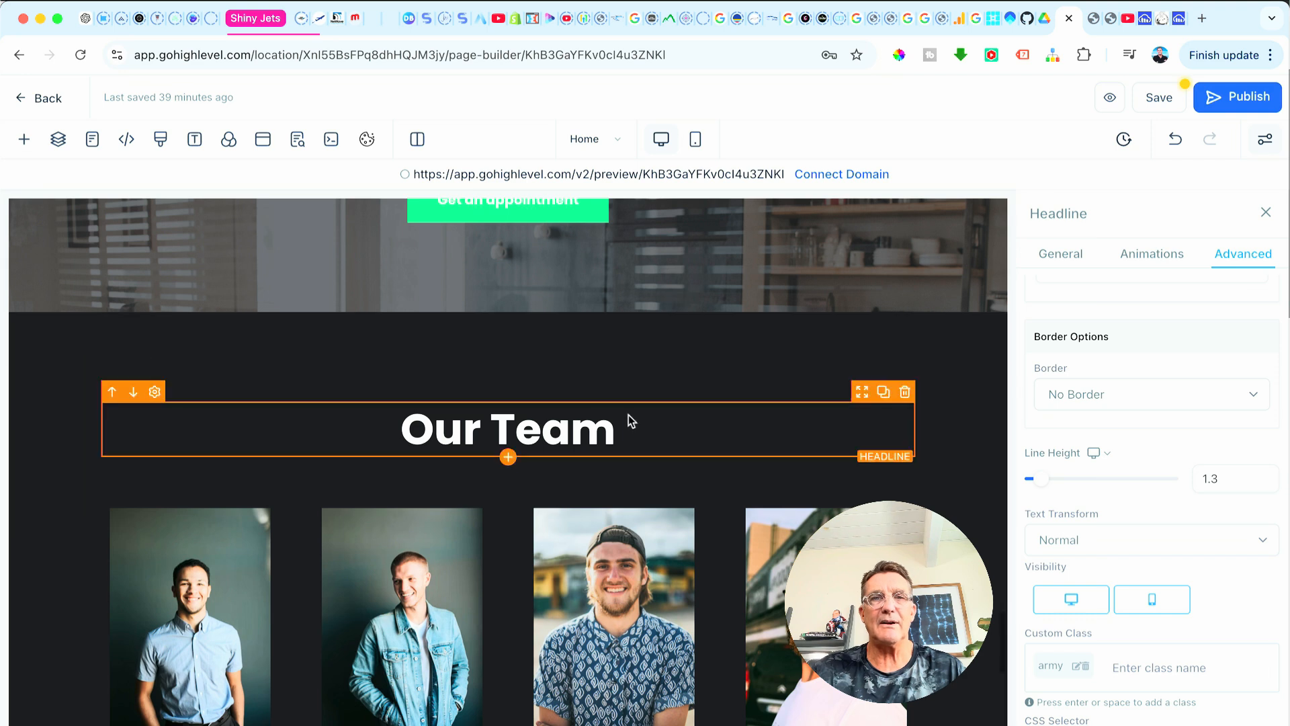
left_click(633, 429)
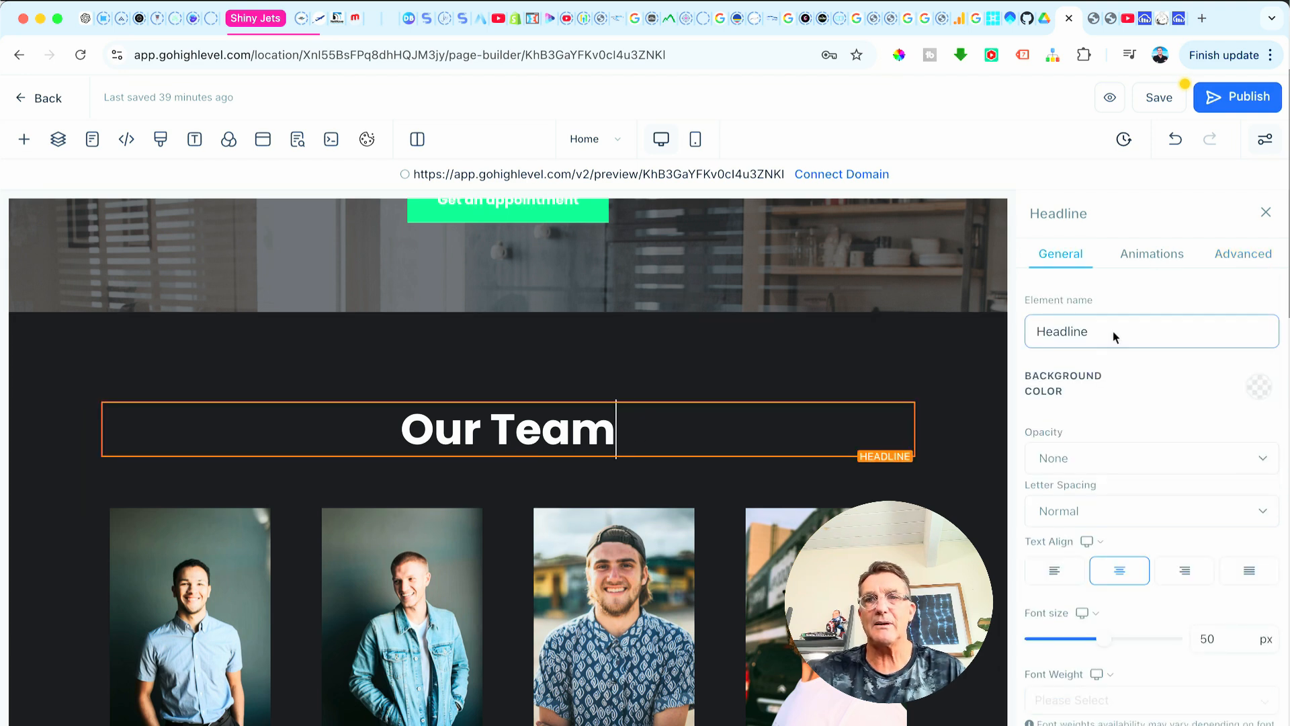
left_click(1236, 253)
scroll(1186, 419, "down", 2)
scroll(1186, 419, "down", 3)
type("army")
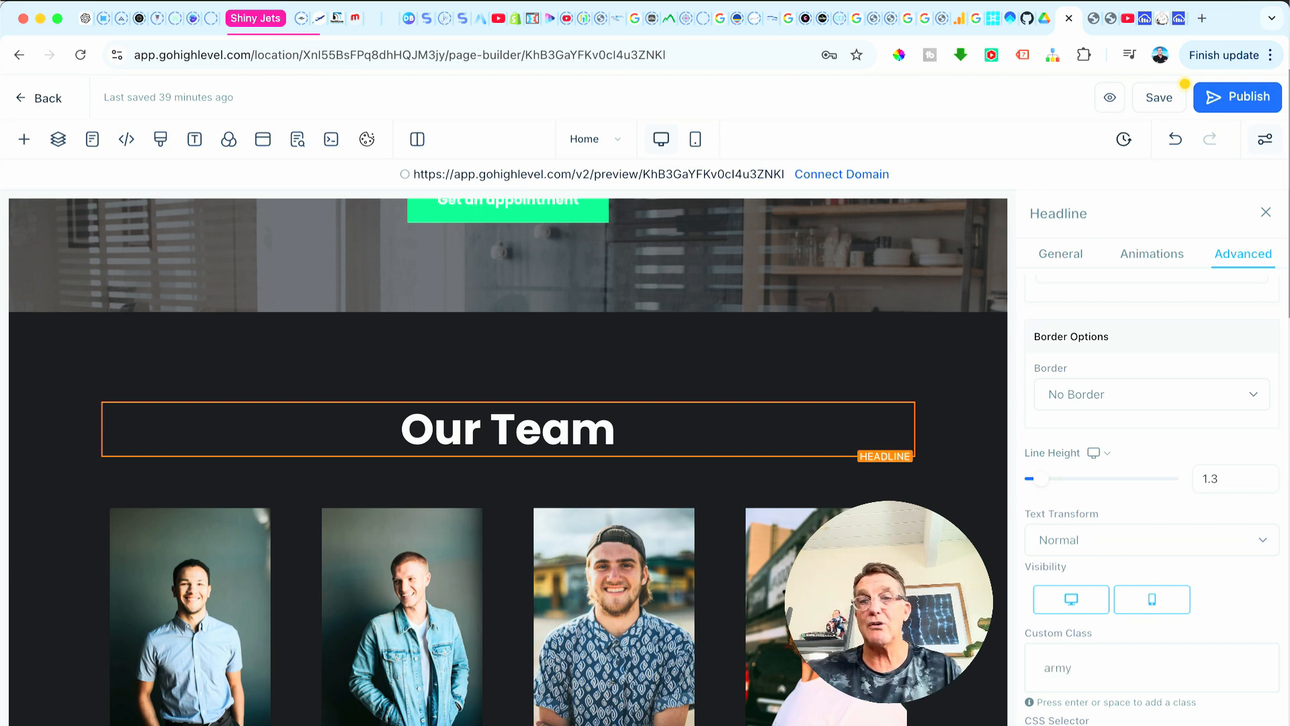
key("Return")
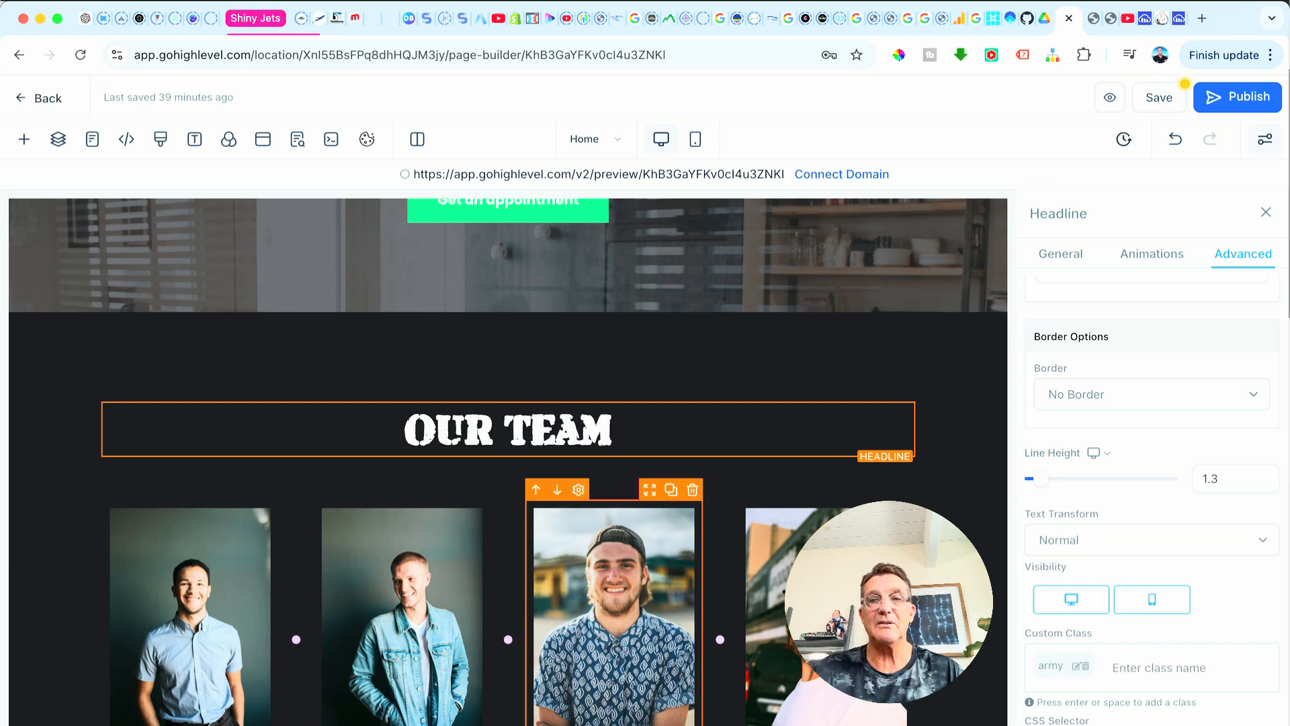
- Increase the Our Team headline's font size to 67 px
scroll(1240, 493, "up", 3)
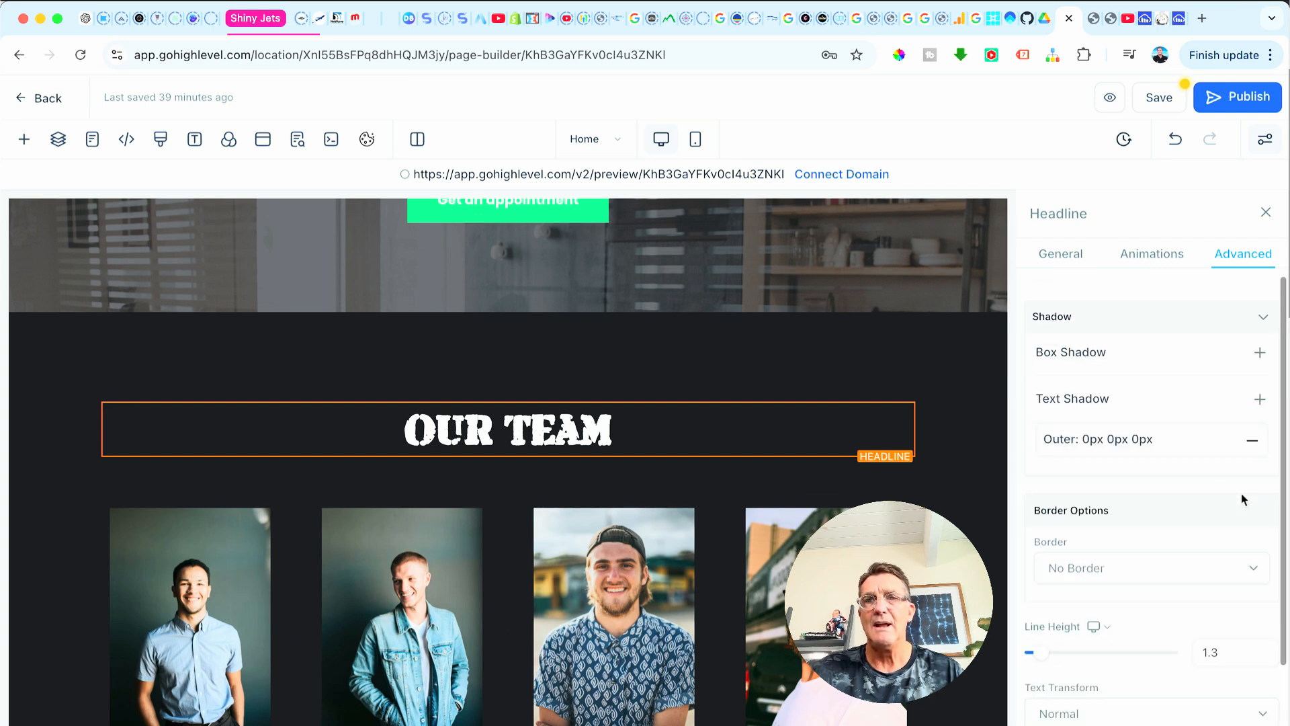
left_click(1061, 254)
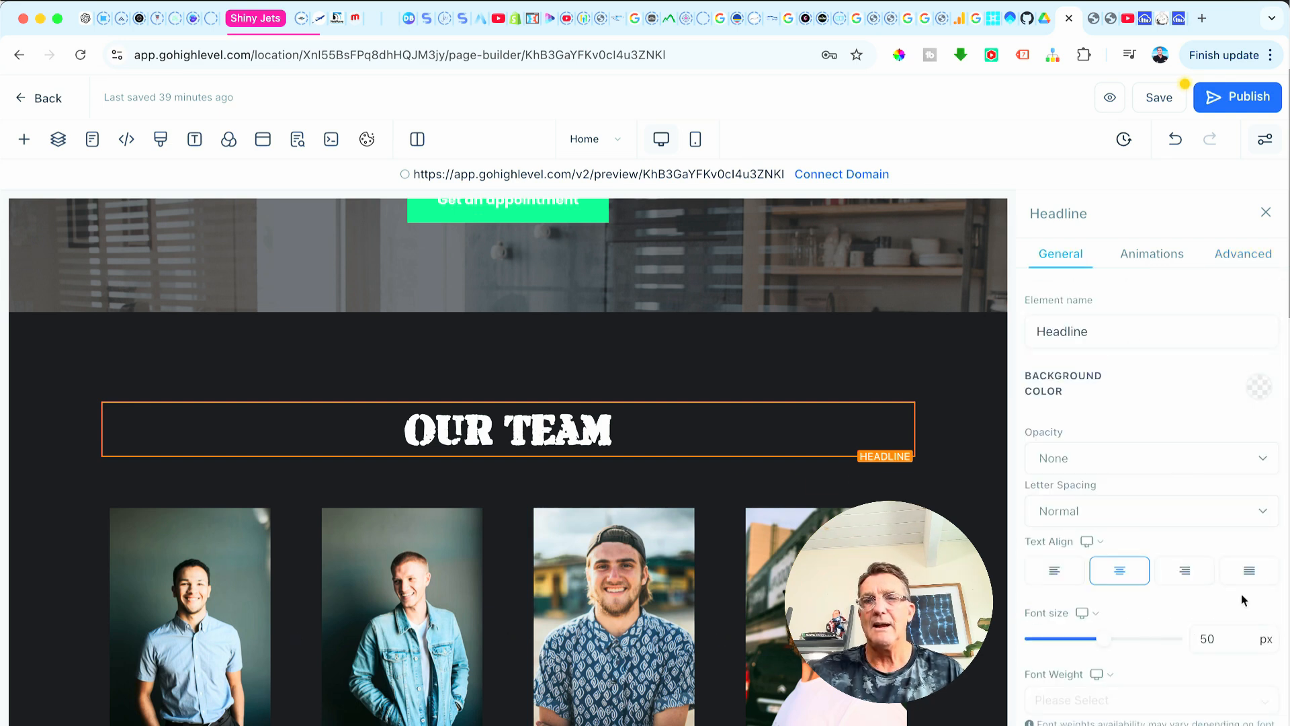
mouse_move(1104, 638)
left_mouse_down()
mouse_move(1116, 637)
mouse_move(1085, 640)
mouse_move(1129, 641)
left_mouse_up()
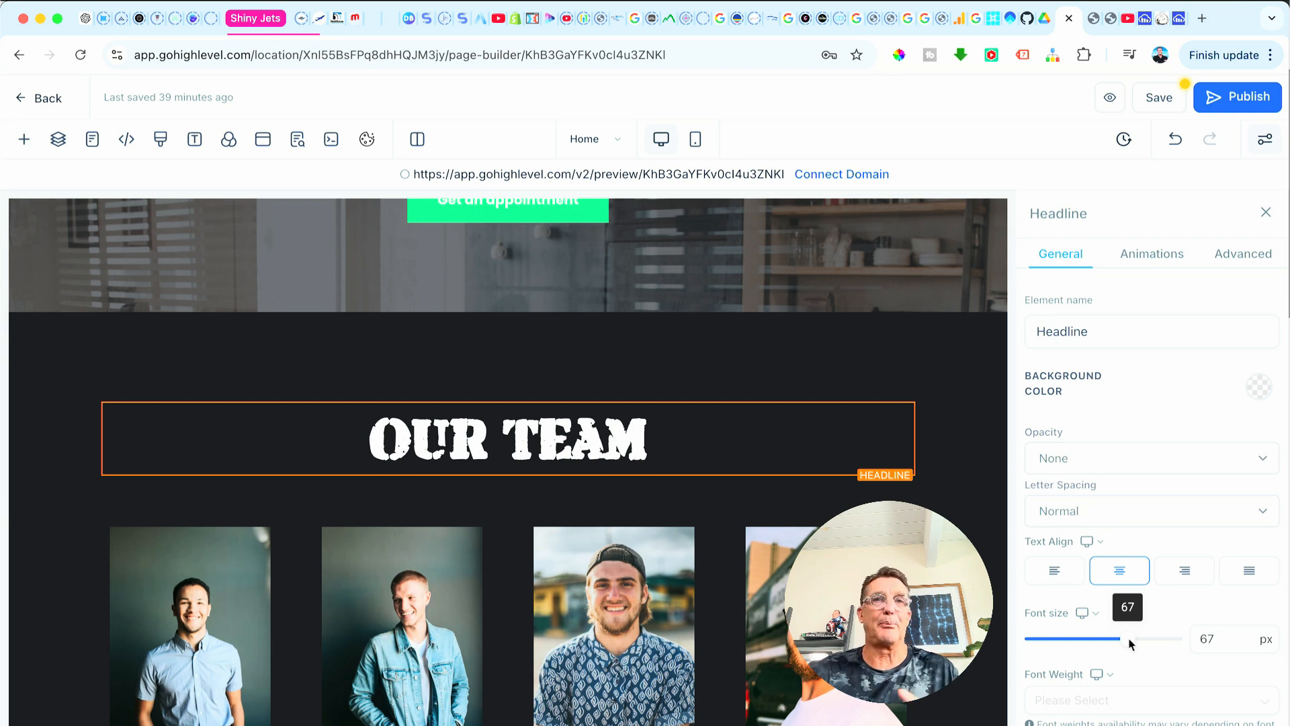